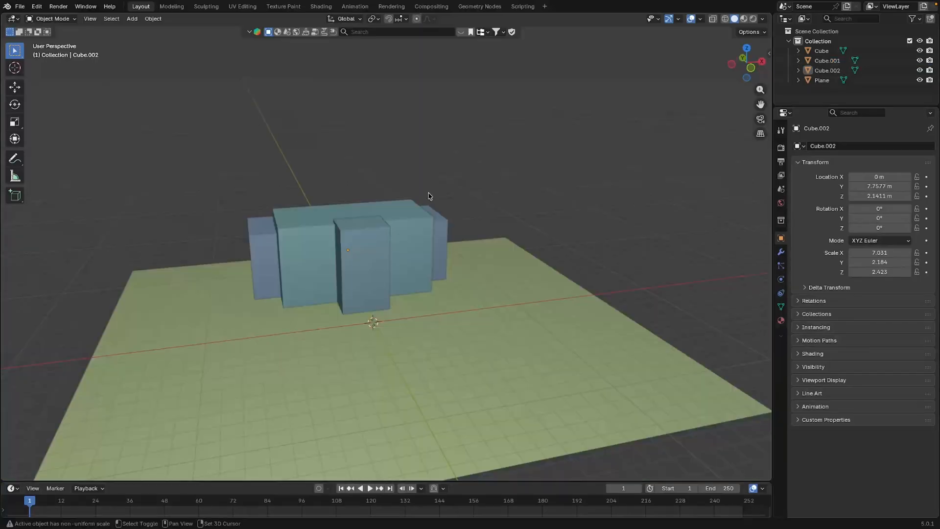
- Add a camera to the scene looking at the house blocks
key("shift+a")
mouse_move(448, 212)
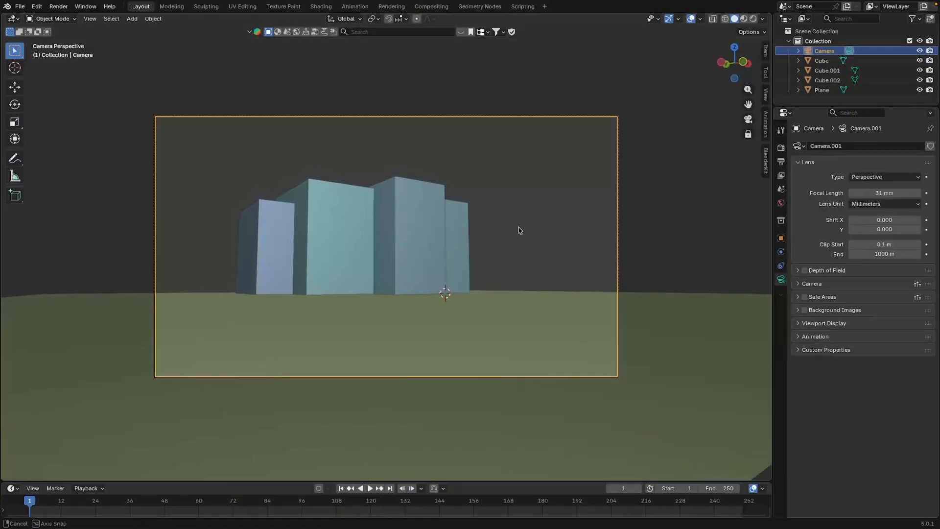
middle_click_drag(518, 230, 519, 231)
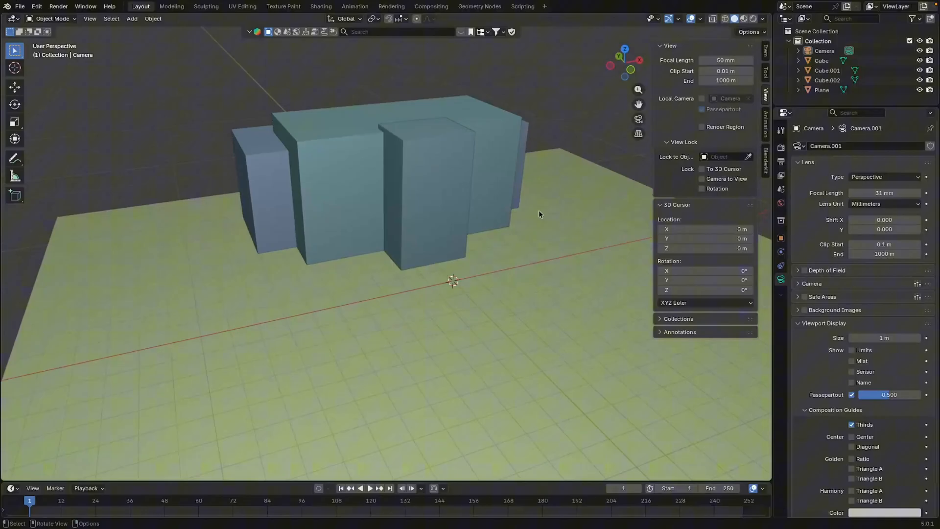
- Raise the ridge edge on top of the front house block about 1.5 m along Z to form a gable
scroll(539, 210, "down", 5)
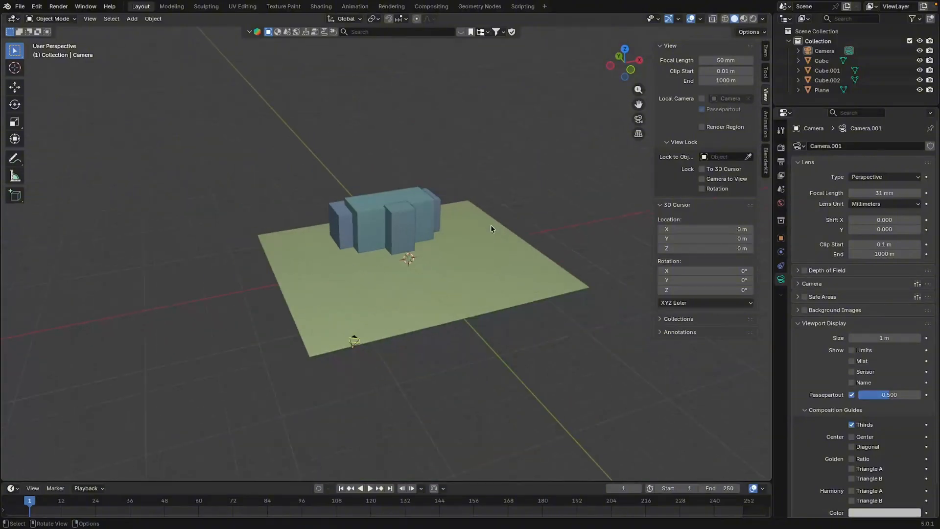
middle_click_drag(491, 224, 776, 123)
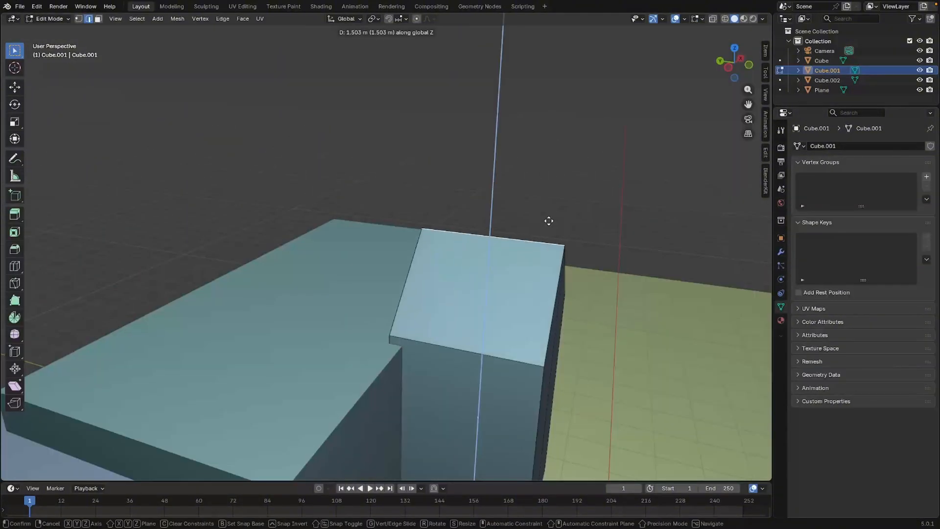
left_click(563, 216)
- Stretch the low wall cube in front of the house about 3.8 times along X, and name the house parts' collection House
scroll(550, 208, "down", 5)
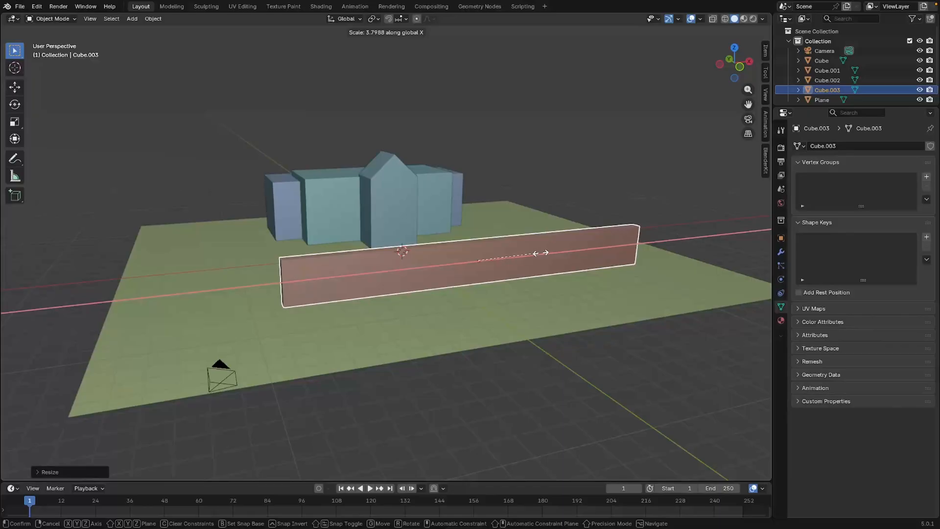
left_click(541, 253)
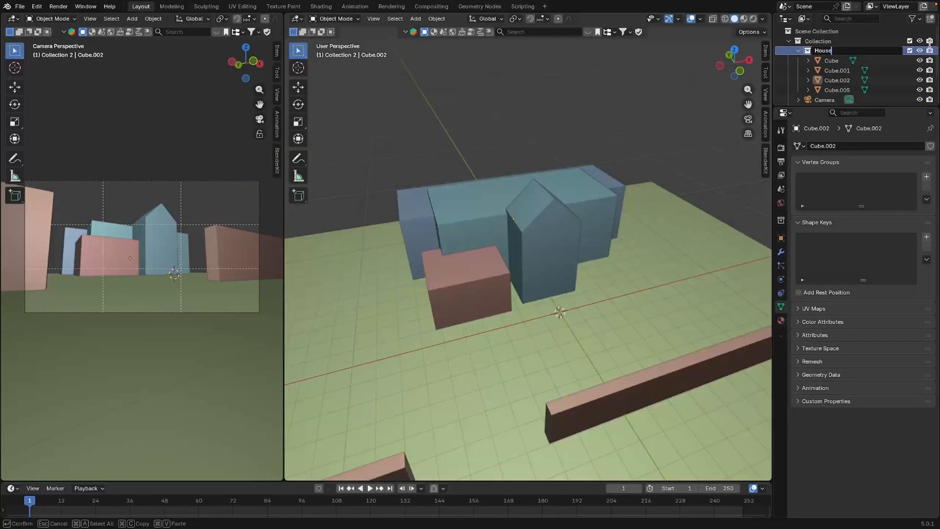
key("Return")
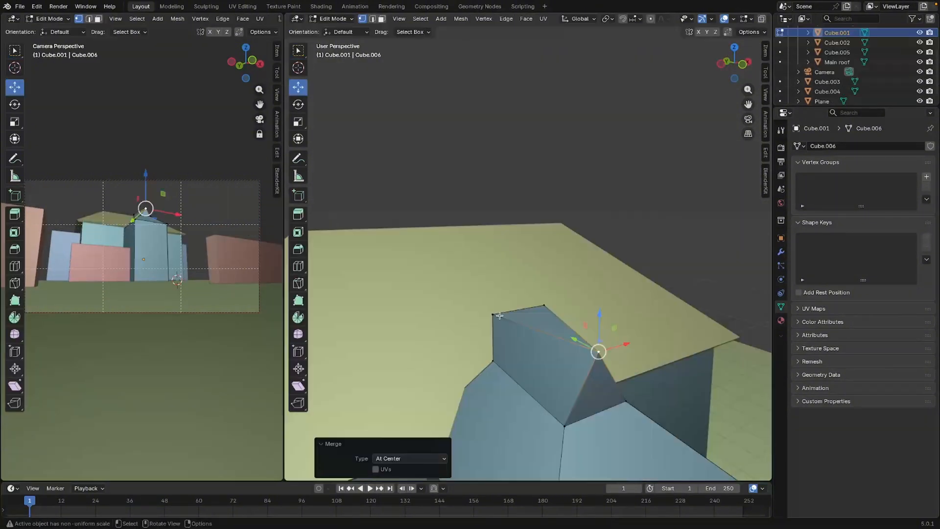
- Merge the remaining pair of top vertices on the front roof block at their centre
left_click(492, 313)
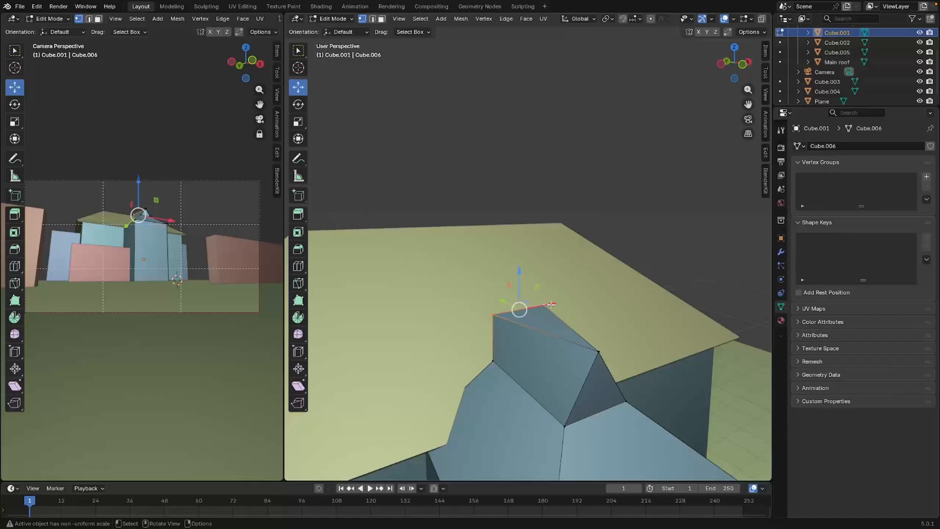
key("m")
left_click(553, 301)
- Scale the duplicated hip roof placed above the low side block
middle_click_drag(553, 301, 623, 315)
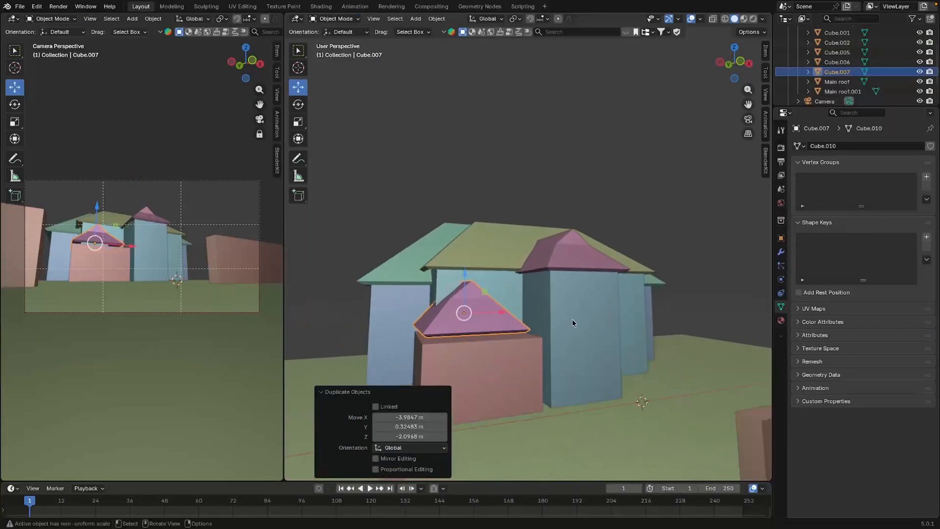
key("s")
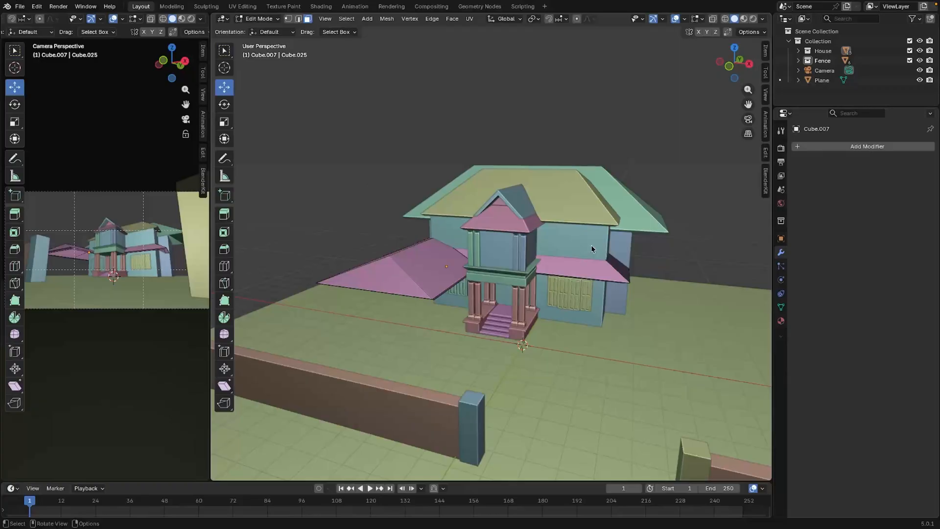
- Widen the camera view beside the perspective view of the house
middle_click_drag(579, 255, 480, 267)
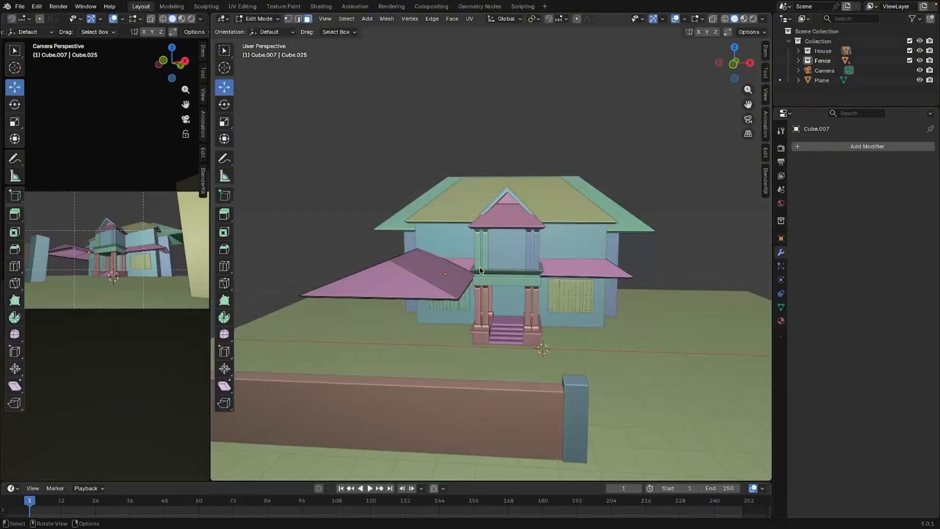
left_click_drag(211, 262, 395, 259)
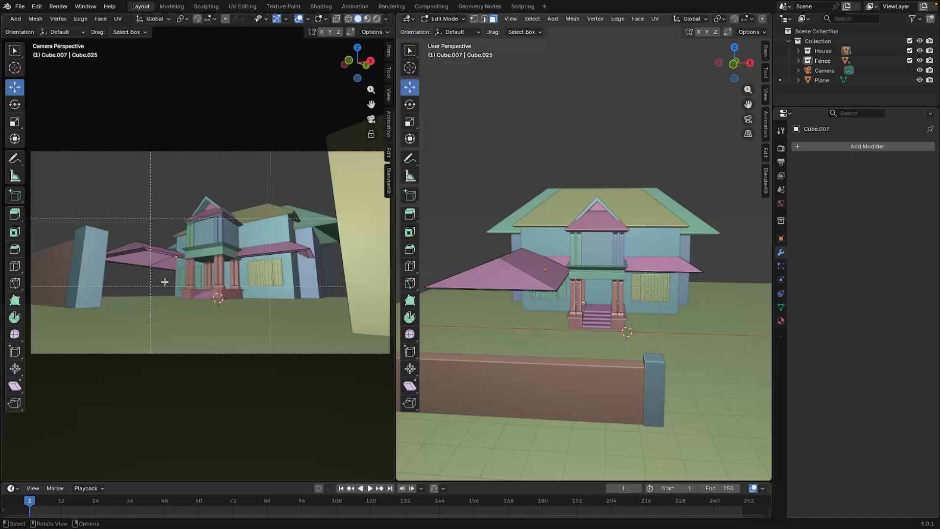
- Examine the house's front gable, upper balcony block, porch columns and entrance steps up close
scroll(593, 272, "up", 3)
mouse_move(592, 271)
middle_mouse_down()
mouse_move(528, 260)
mouse_move(594, 287)
middle_mouse_up()
scroll(590, 264, "up", 1)
middle_click_drag(587, 252, 580, 307, "shift")
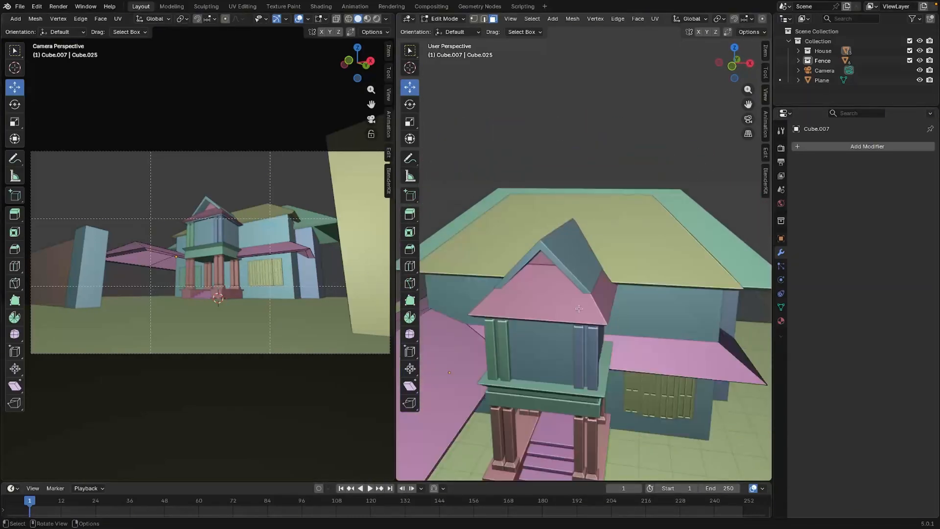
middle_click_drag(583, 346, 602, 245)
scroll(603, 246, "up", 2)
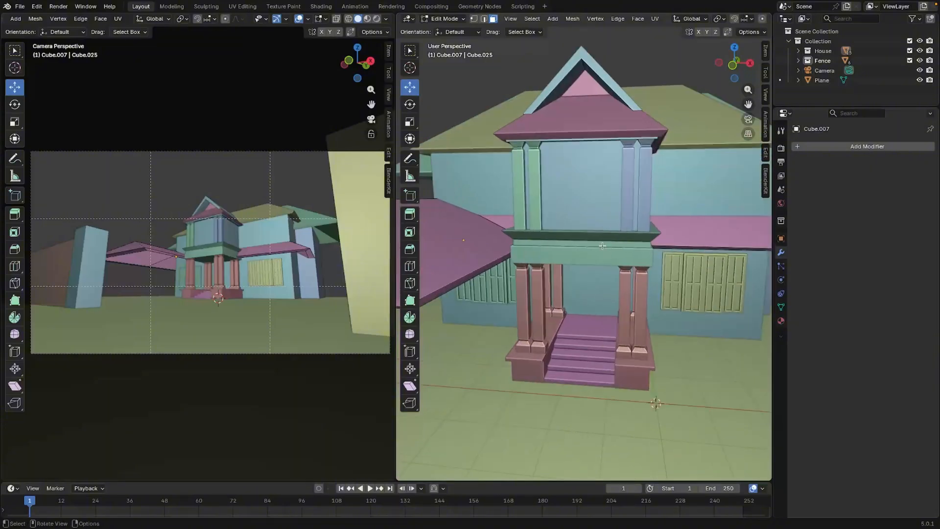
middle_click_drag(614, 348, 561, 395)
scroll(561, 395, "up", 2)
middle_click_drag(609, 371, 629, 372)
scroll(629, 371, "down", 2)
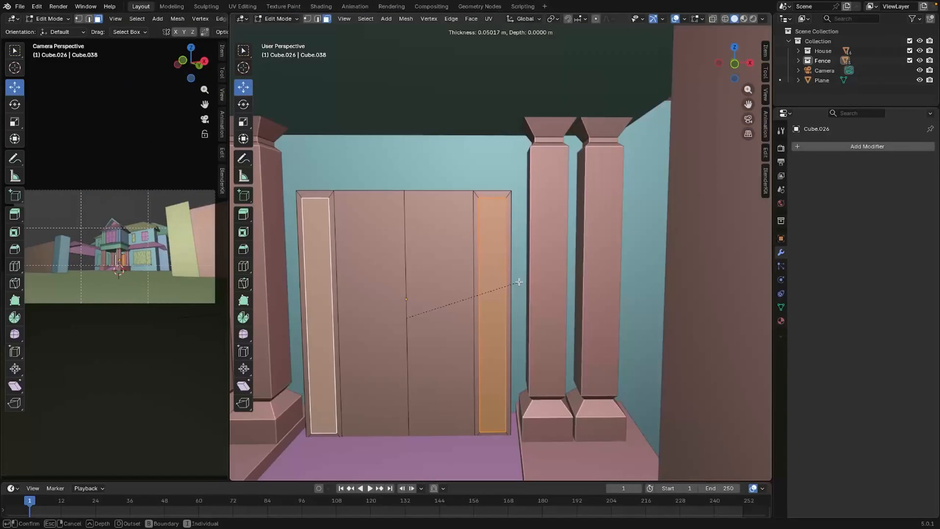
- Inset the entrance door's two side panels individually by about 0.05 m and start extruding the inset faces
left_click(518, 282)
middle_click_drag(524, 287, 477, 306)
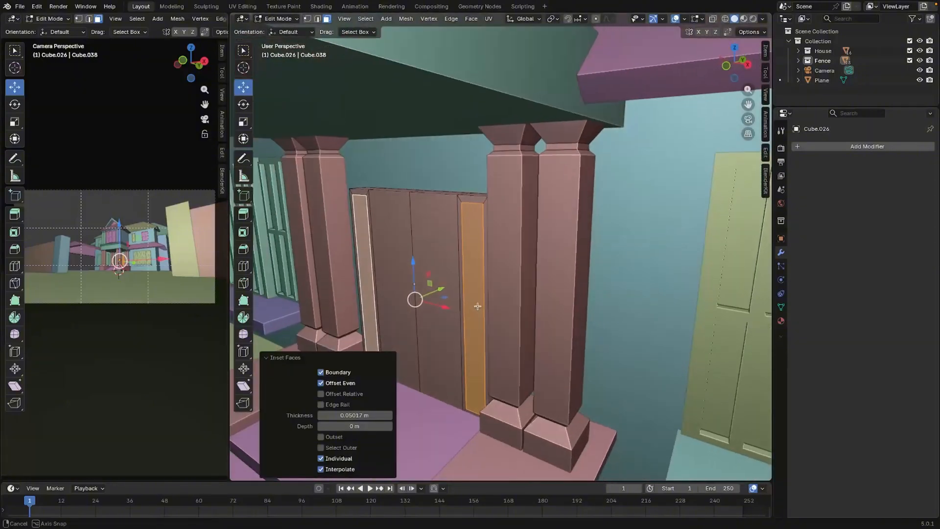
key("e")
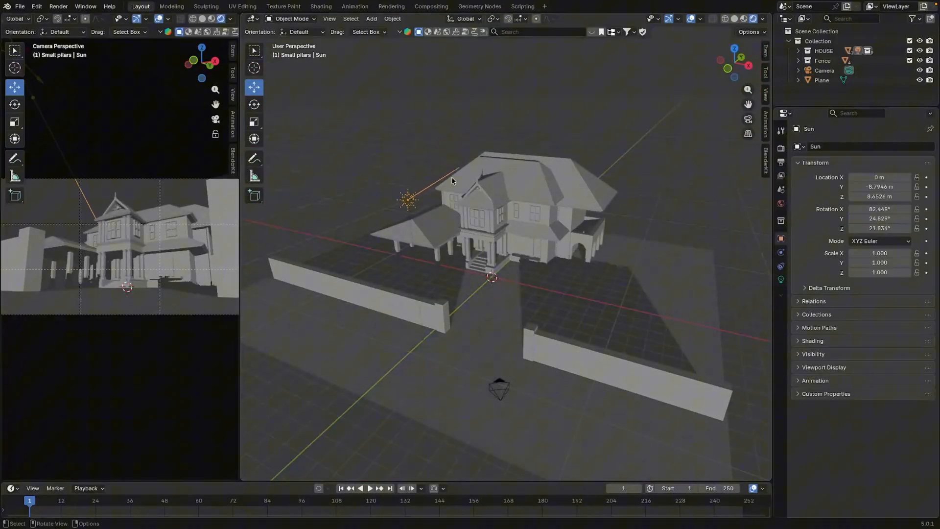
- Adjust the direction of the sun light over the house
left_click_drag(451, 177, 432, 219)
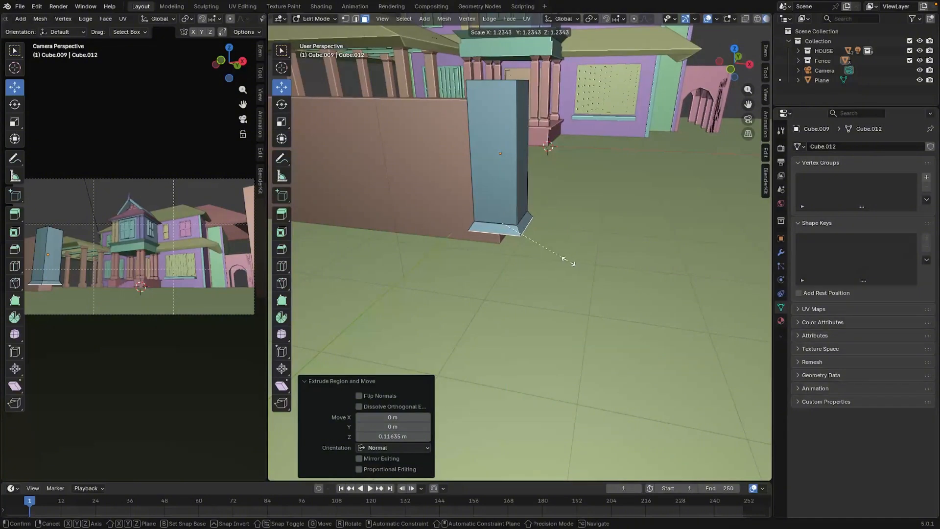
- Flare the fence pillar's bottom face by scaling it about 1.23 times, and extrude it again
left_click(569, 262)
key("e")
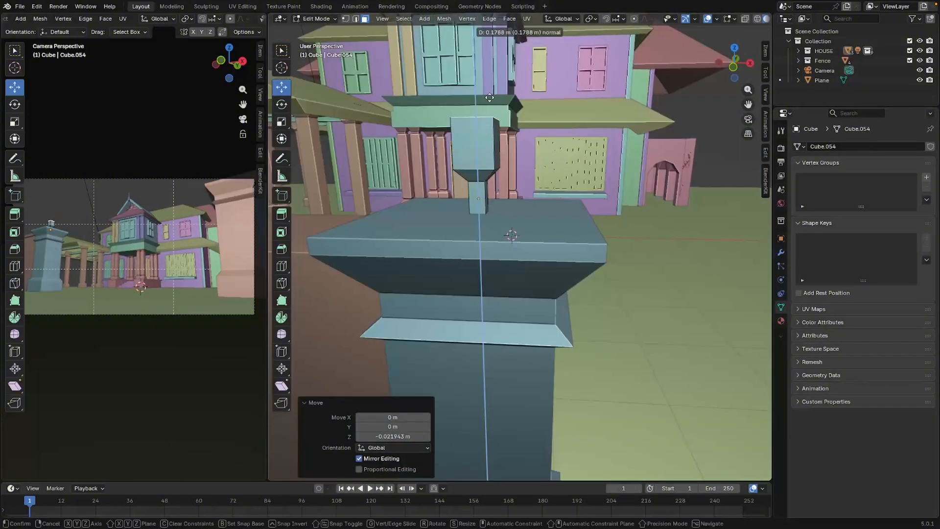
- Extrude the top of the lamp on the fence pillar about 0.18 m and scale the new face
left_click(489, 97)
key("s")
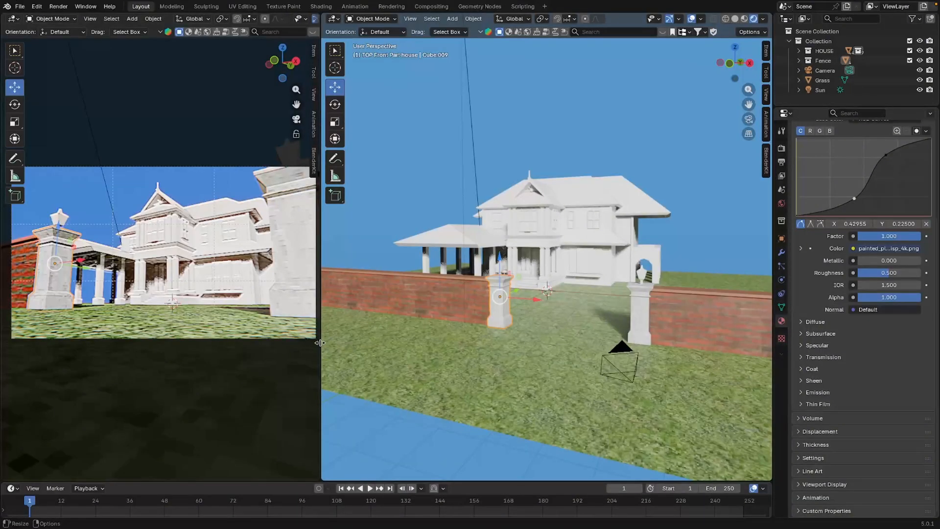
- Examine the materials on the brick fence wall, gate pillars and grass, and look over the untextured house
middle_click_drag(343, 318, 360, 352)
scroll(496, 313, "up", 4)
middle_click_drag(573, 311, 594, 348, "shift")
scroll(555, 374, "up", 2)
scroll(555, 382, "down", 3)
middle_click_drag(523, 280, 536, 245)
scroll(510, 255, "up", 2)
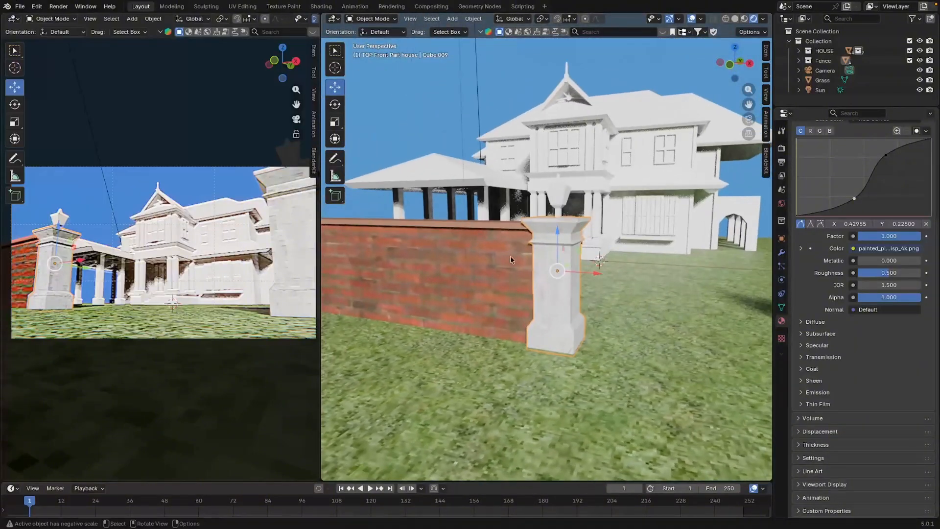
scroll(510, 256, "up", 1)
left_click(495, 258)
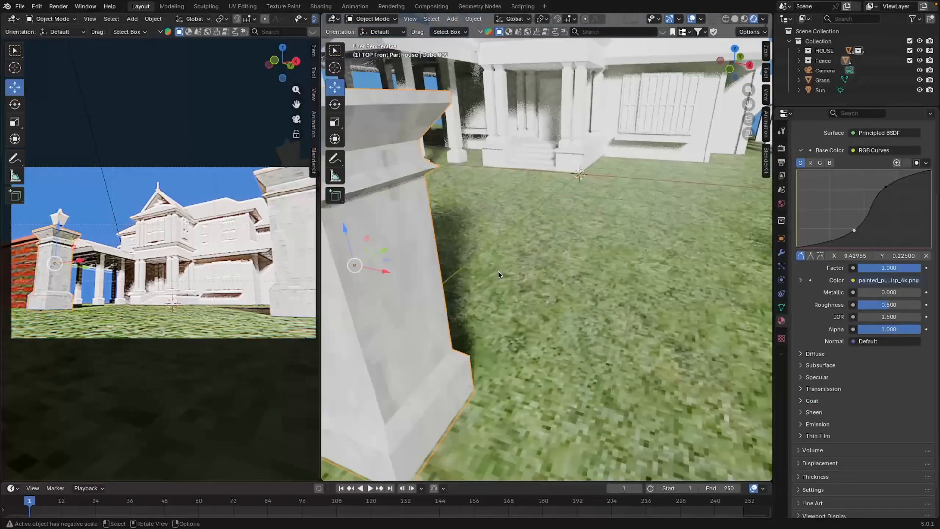
mouse_move(498, 271)
middle_mouse_down()
mouse_move(513, 263)
mouse_move(533, 273)
mouse_move(500, 278)
middle_mouse_up()
scroll(533, 273, "down", 4)
scroll(500, 277, "up", 4)
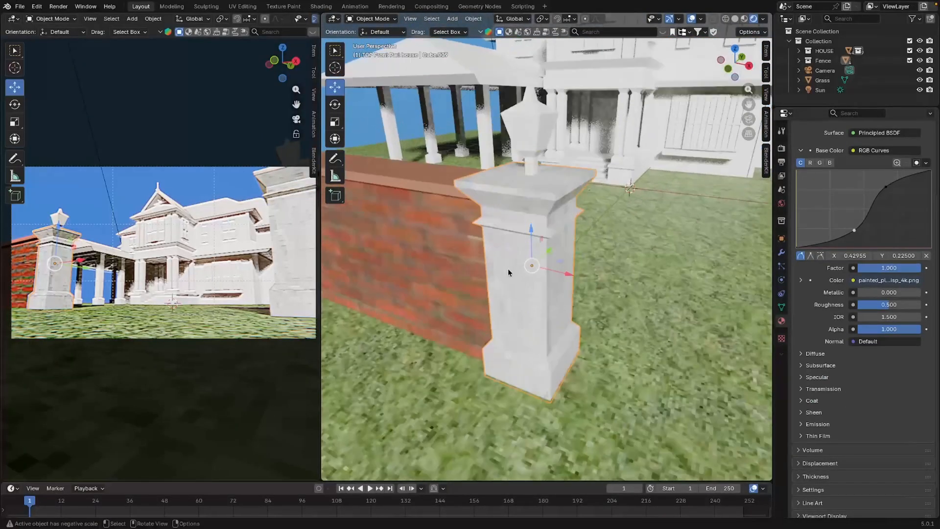
left_click(447, 244)
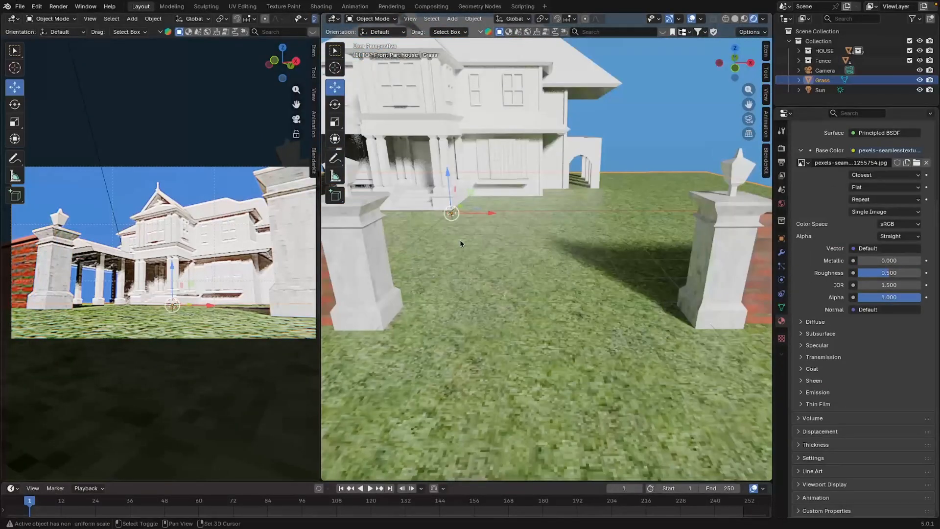
middle_click_drag(459, 240, 559, 318)
scroll(559, 317, "up", 3)
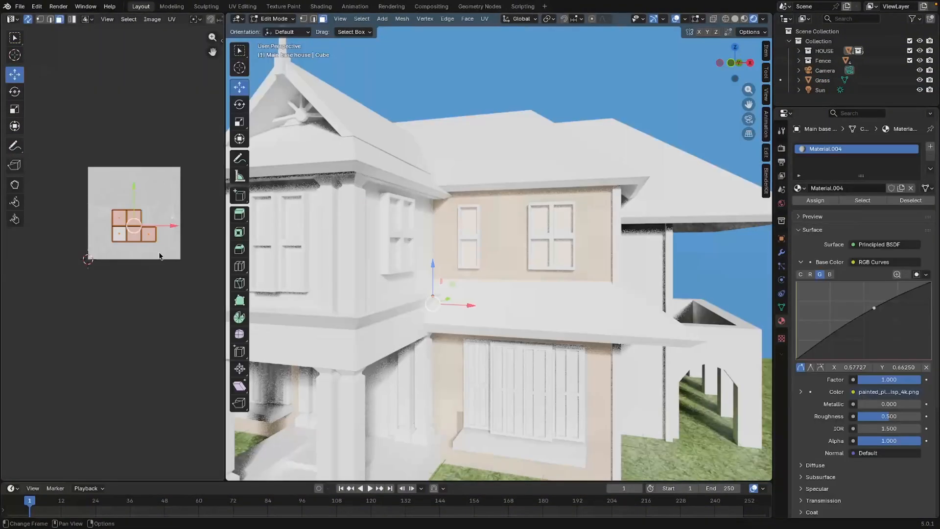
- Enlarge the UVs of the main base house walls over the plaster texture and check the walls through the camera
scroll(130, 241, "up", 3)
key("s")
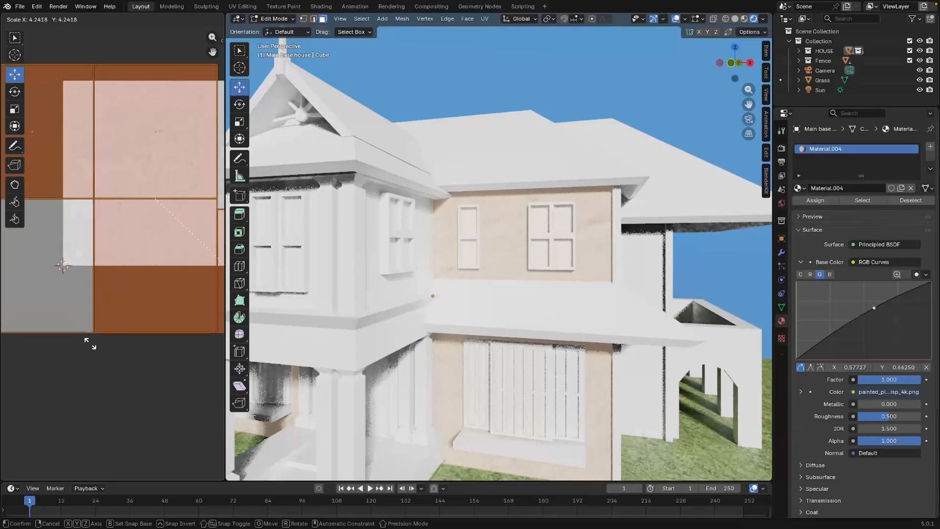
left_click(140, 365)
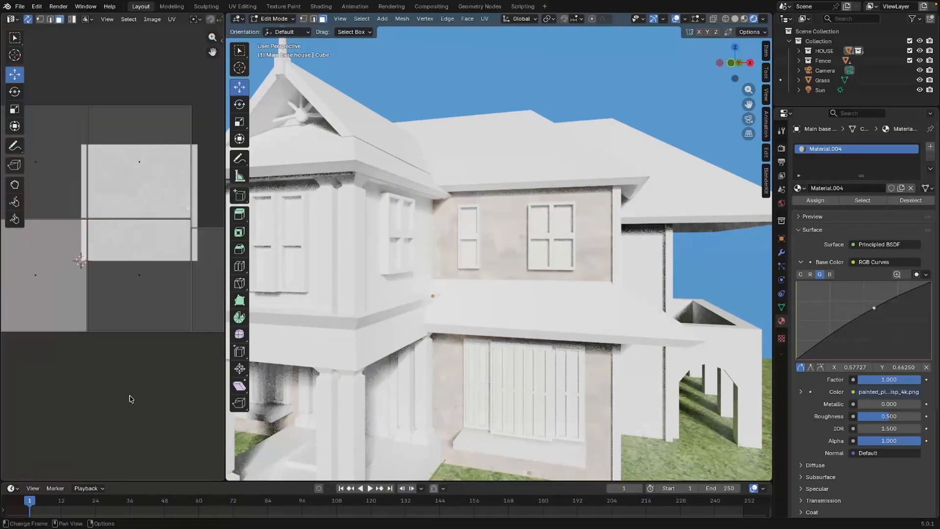
key("KP_0")
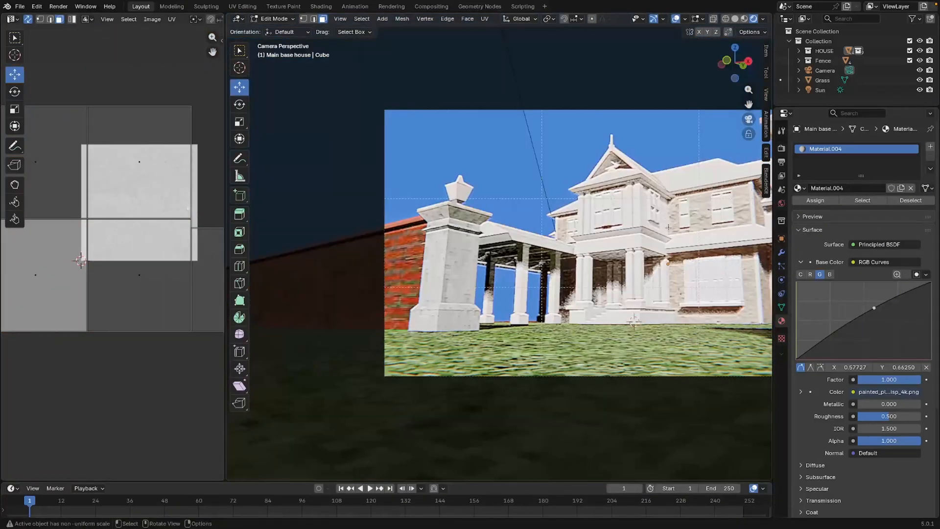
scroll(668, 227, "up", 5)
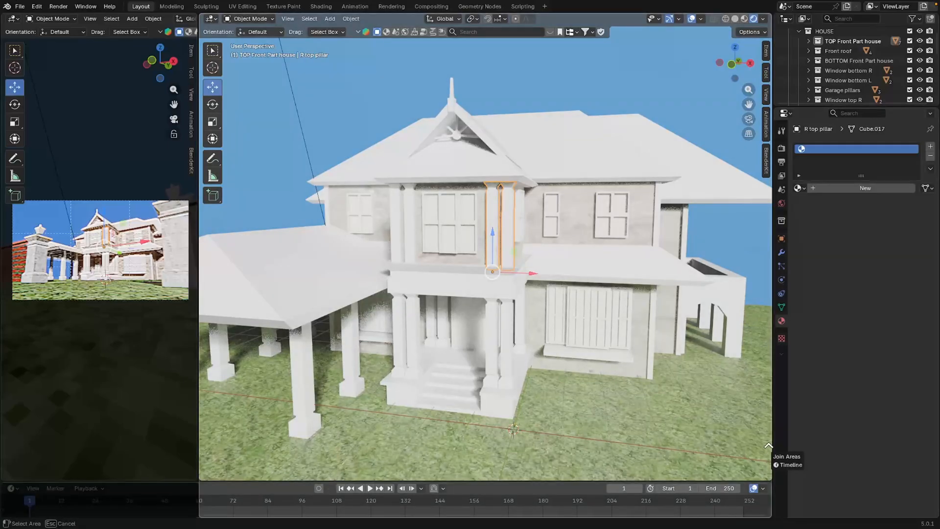
- Scale the main roof's UVs about 6.2 times over the clay roof tile texture
left_click(769, 448)
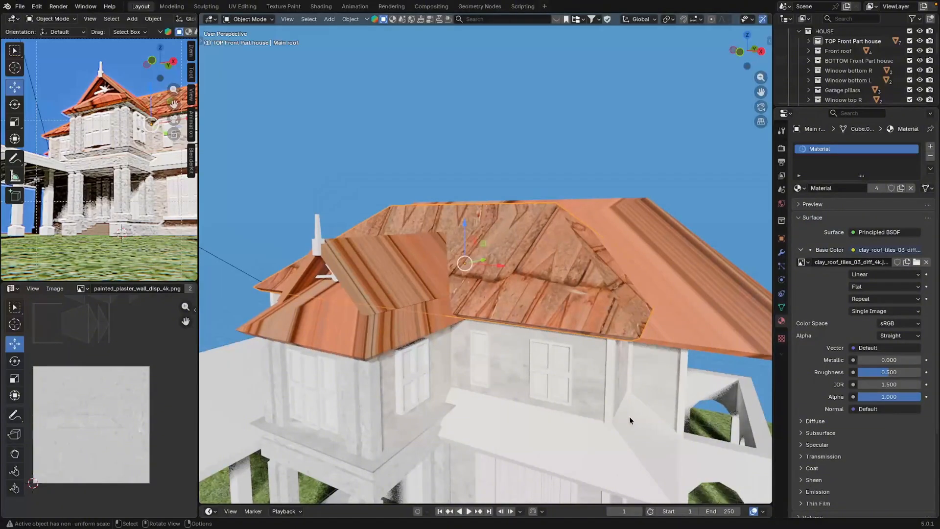
middle_click_drag(630, 416, 604, 424)
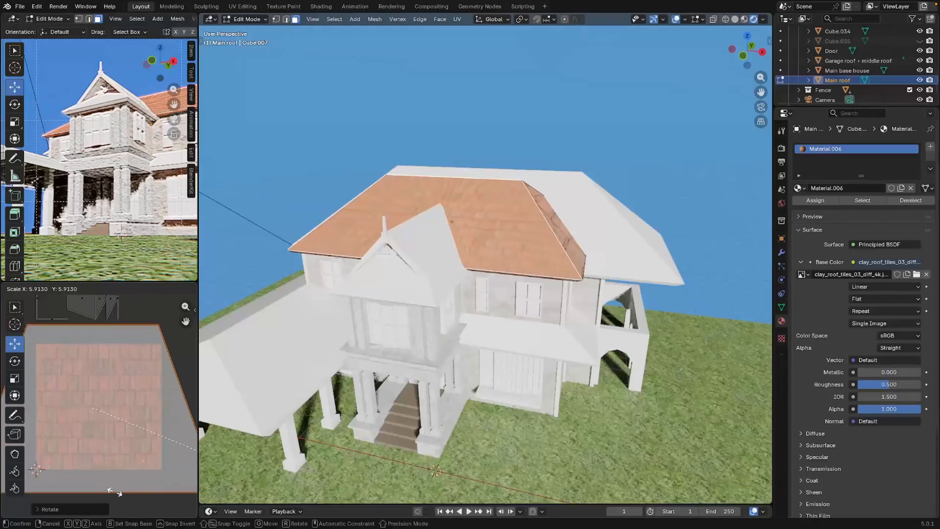
key("s")
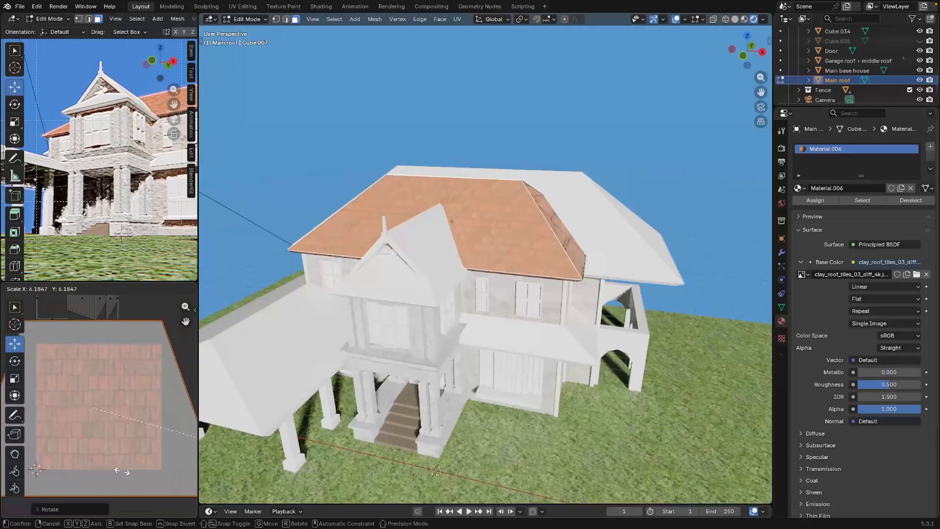
left_click(120, 469)
middle_click_drag(502, 201, 558, 155)
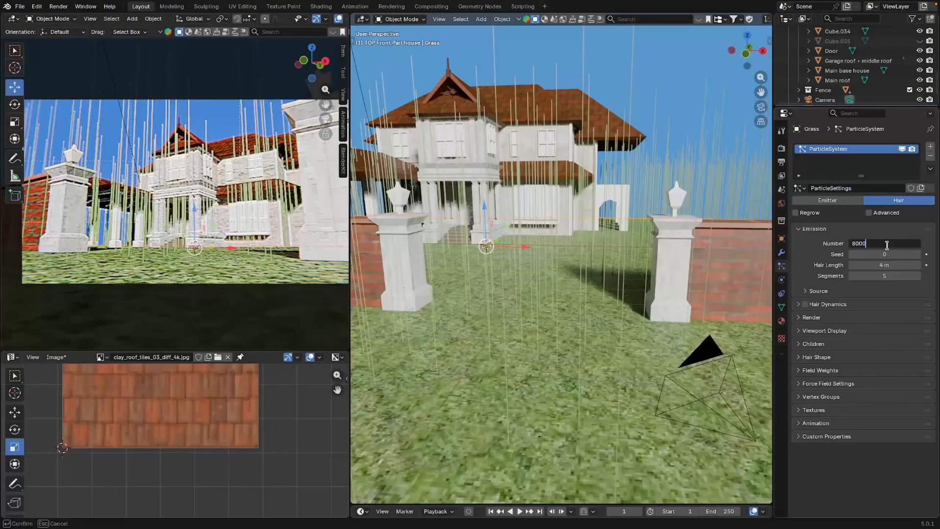
- Set the hair particle number on the grass plane to 80000 and view the whole lawn
key("Return")
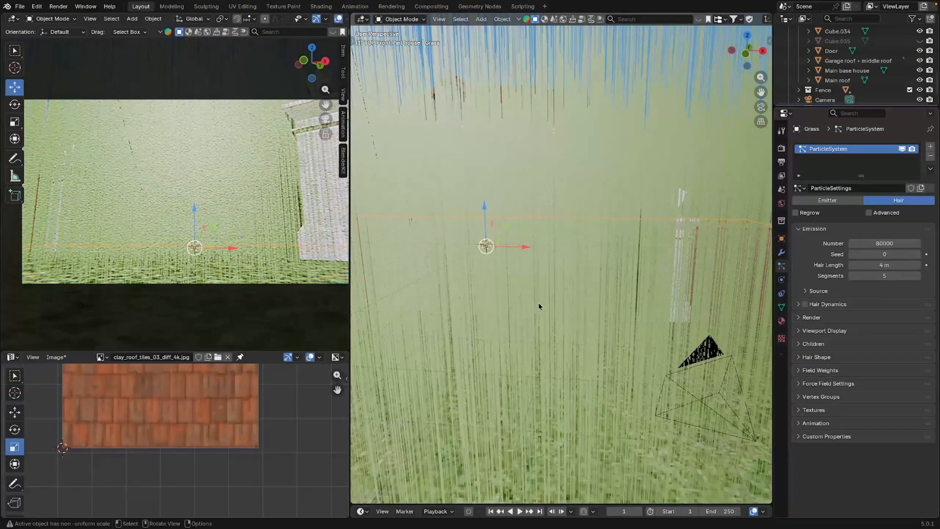
scroll(539, 302, "down", 3)
scroll(545, 300, "up", 2)
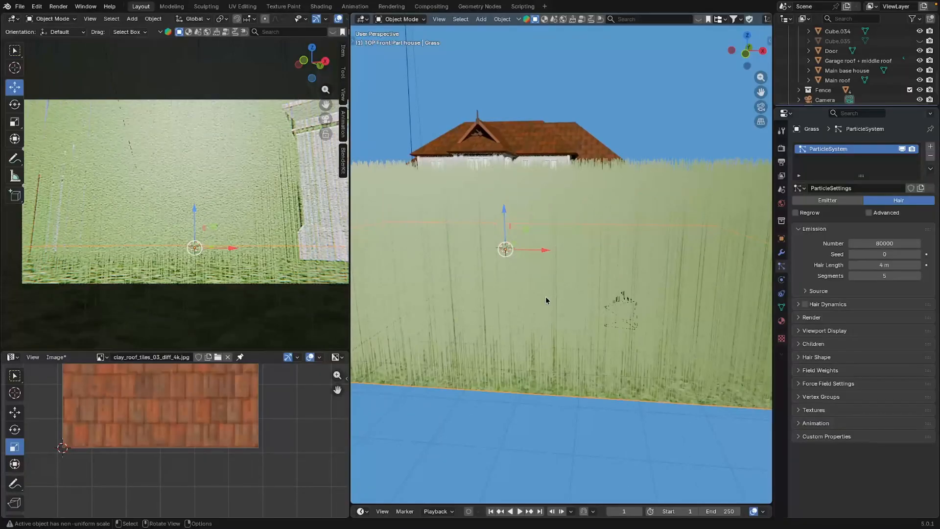
- Shorten the grass particles' hair length to 0.34 m and set their Brownian force to 0.07
double_click(883, 265)
type("0.25")
key("Return")
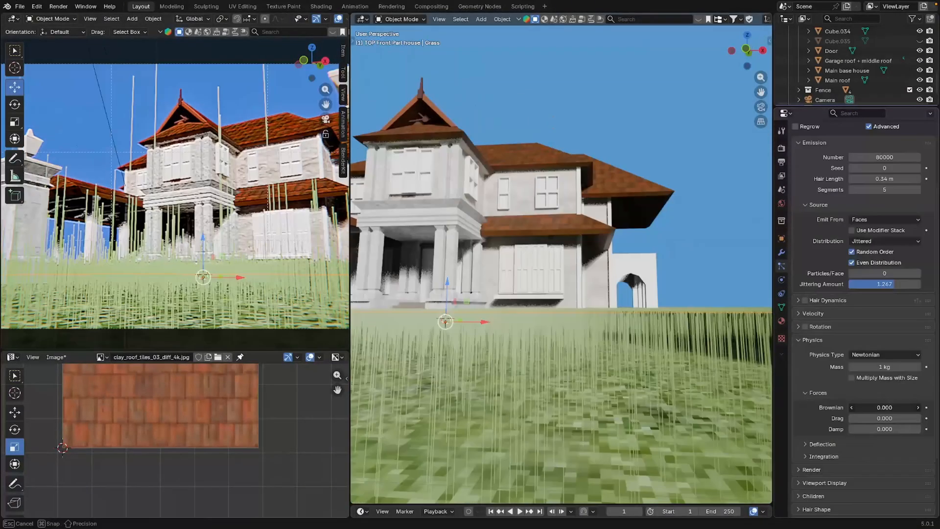
mouse_move(884, 407)
left_mouse_down()
mouse_move(895, 408)
mouse_move(876, 407)
left_mouse_up()
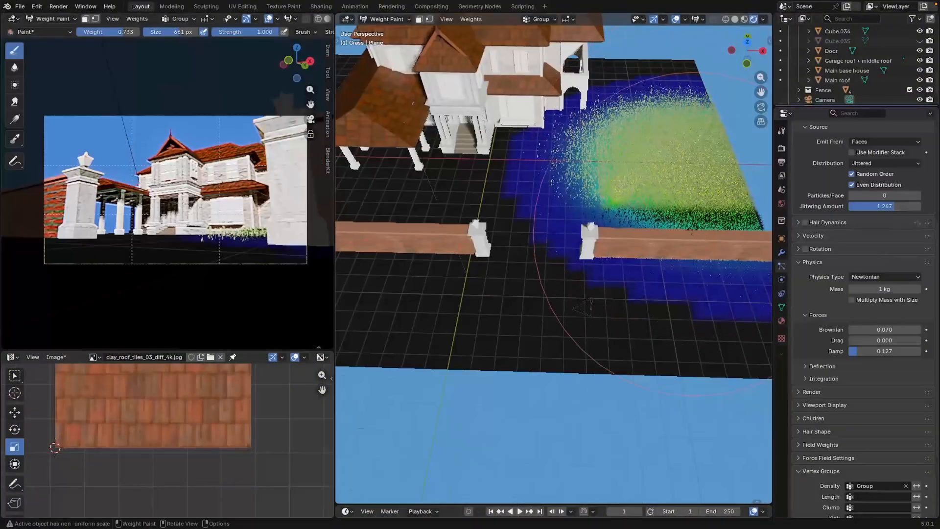
- Weight paint grass density on the ground plane beside the garage side of the house with a weight of 0.603
mouse_move(637, 171)
middle_mouse_down()
mouse_move(707, 188)
mouse_move(705, 196)
middle_mouse_up()
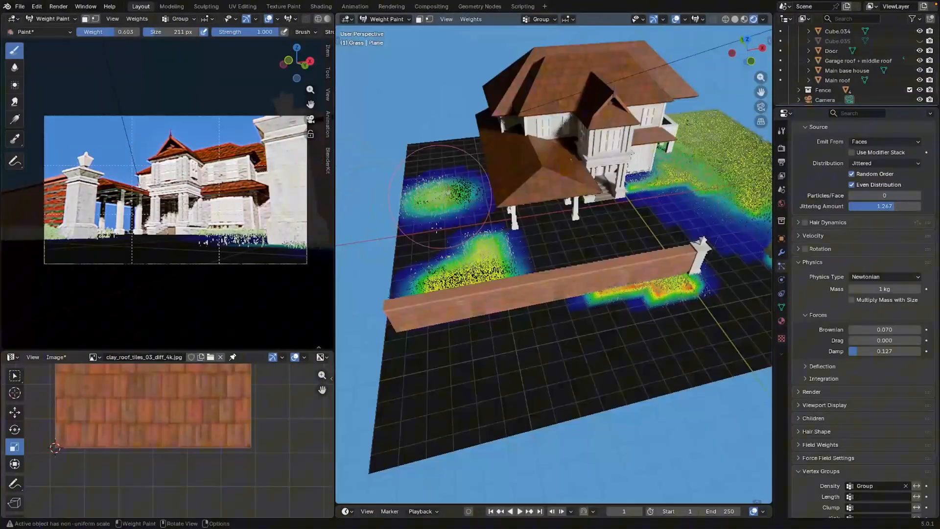
mouse_move(446, 210)
left_mouse_down()
mouse_move(439, 253)
mouse_move(455, 221)
mouse_move(441, 176)
left_mouse_up()
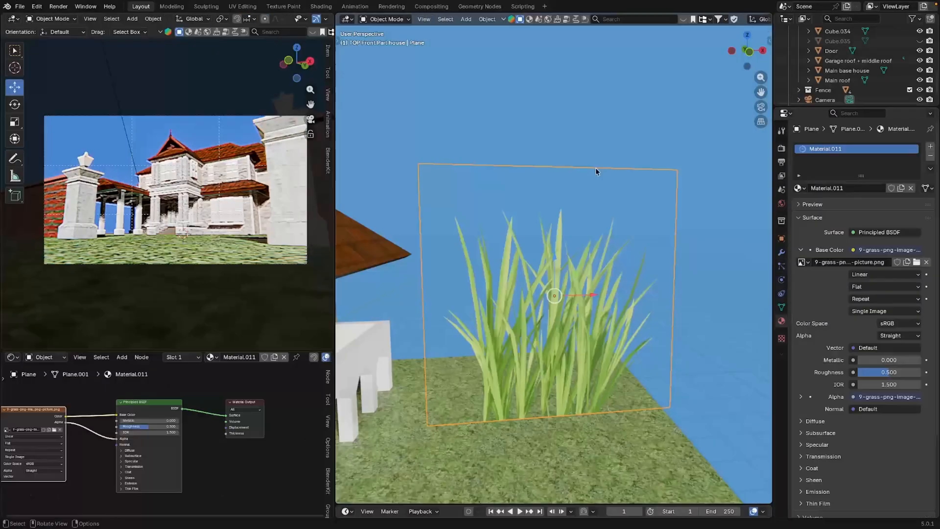
- Set the render scale of the lawn's instanced grass plane to 0.21 and adjust the hair particle number
mouse_move(595, 167)
middle_mouse_down()
mouse_move(616, 191)
mouse_move(614, 249)
mouse_move(587, 235)
mouse_move(566, 264)
middle_mouse_up()
scroll(607, 256, "down", 5)
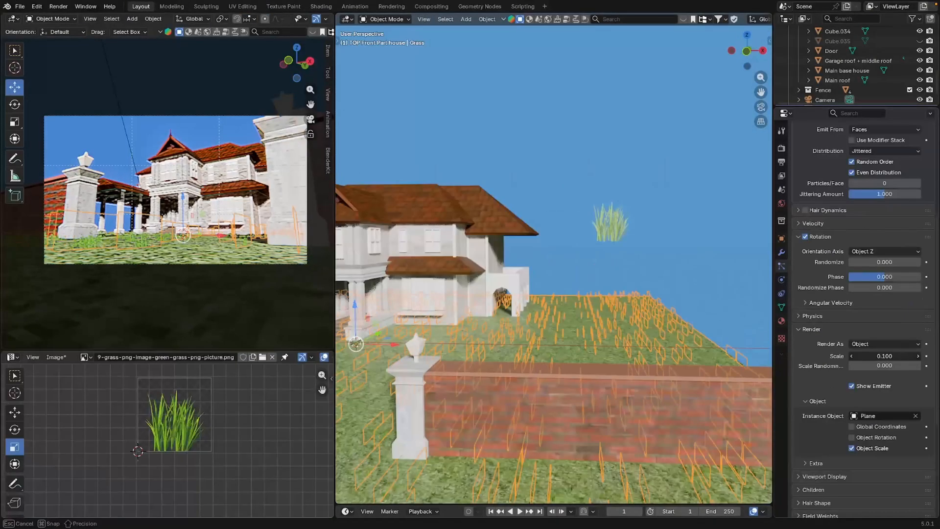
mouse_move(884, 356)
left_mouse_down()
mouse_move(908, 356)
mouse_move(892, 356)
left_mouse_up()
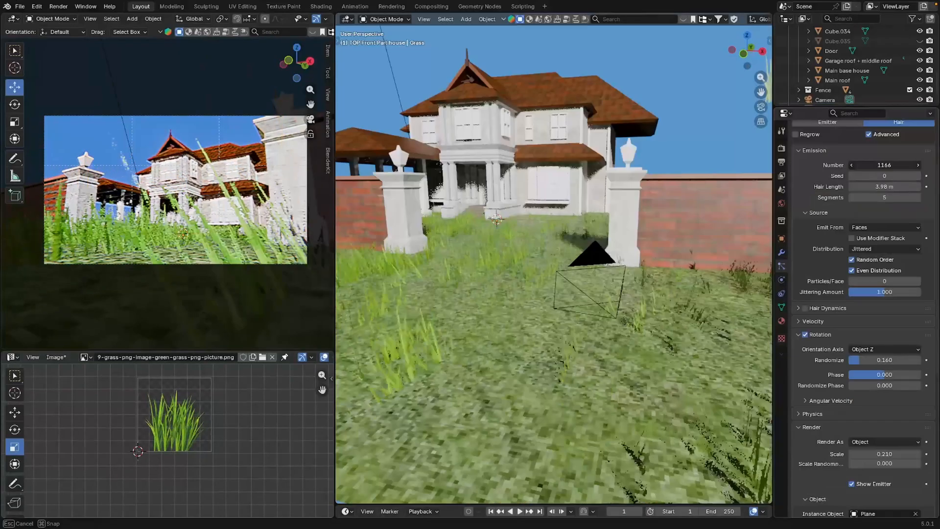
left_click_drag(884, 165, 909, 187)
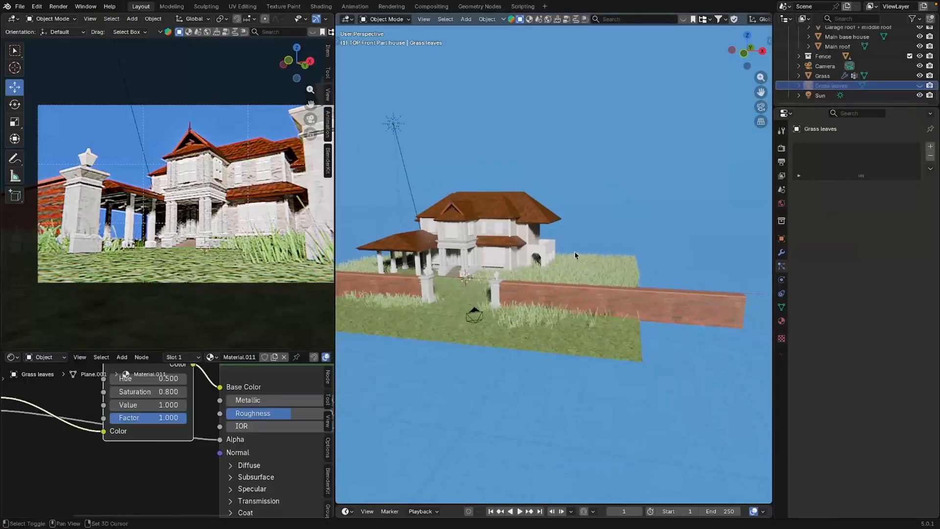
- Examine the house, grass lawn, brick fence and driveway from several angles and distances
middle_click_drag(575, 251, 631, 222)
scroll(657, 290, "down", 4)
scroll(658, 290, "up", 1)
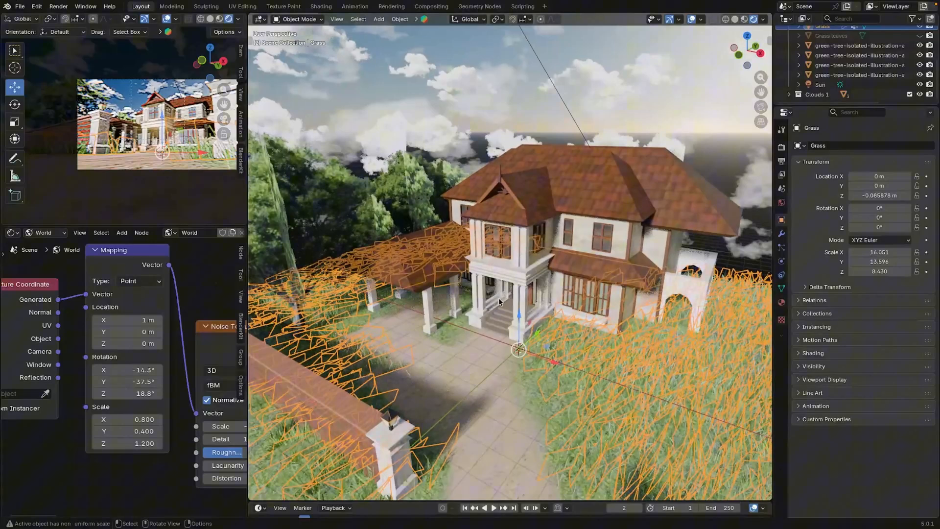
middle_click_drag(499, 302, 477, 277)
scroll(483, 231, "up", 4)
scroll(560, 240, "down", 3)
scroll(477, 277, "down", 5)
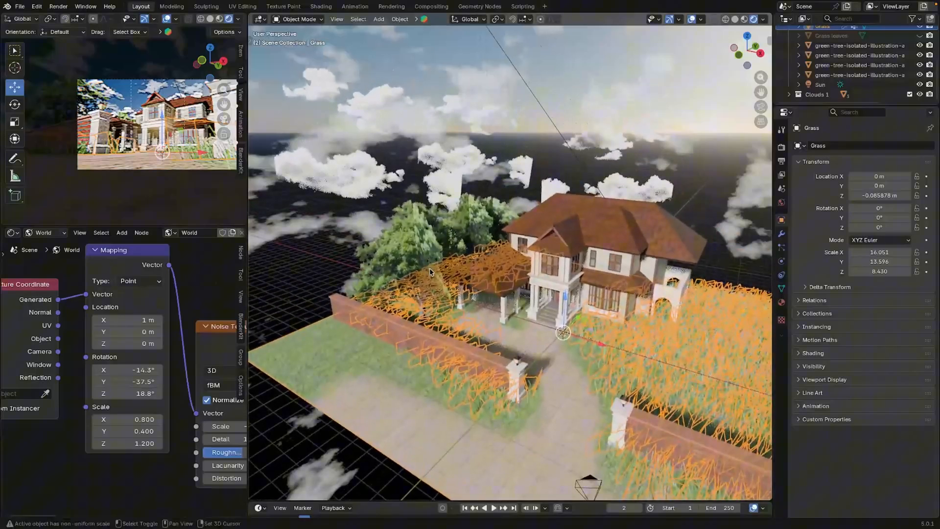
scroll(430, 273, "up", 2)
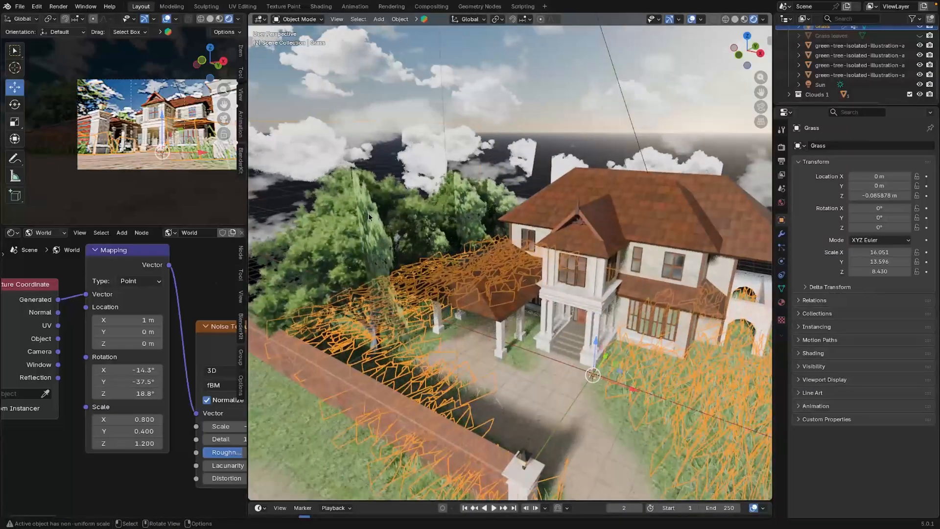
- Examine the tree cutout, the World sky nodes and the cloud planes above the house, and return to the camera view
left_click(367, 217)
middle_click_drag(446, 247, 443, 274)
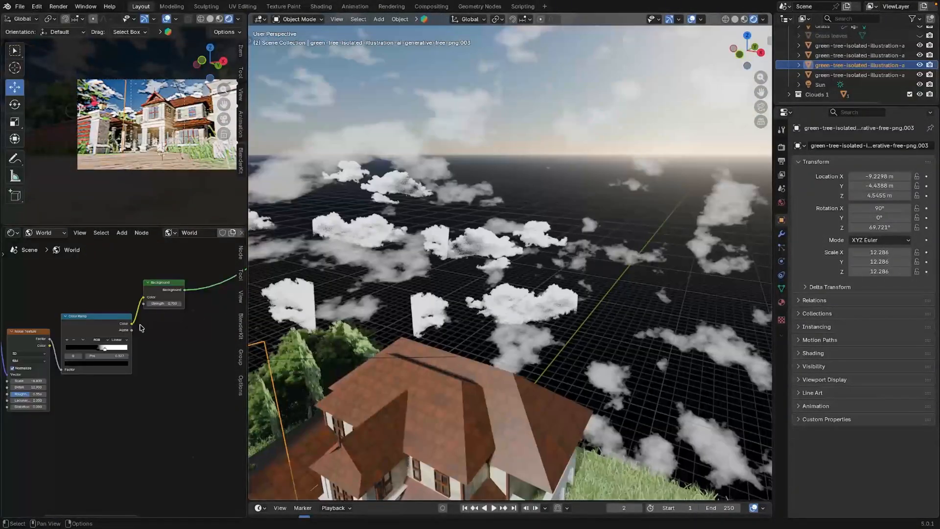
scroll(139, 325, "down", 3)
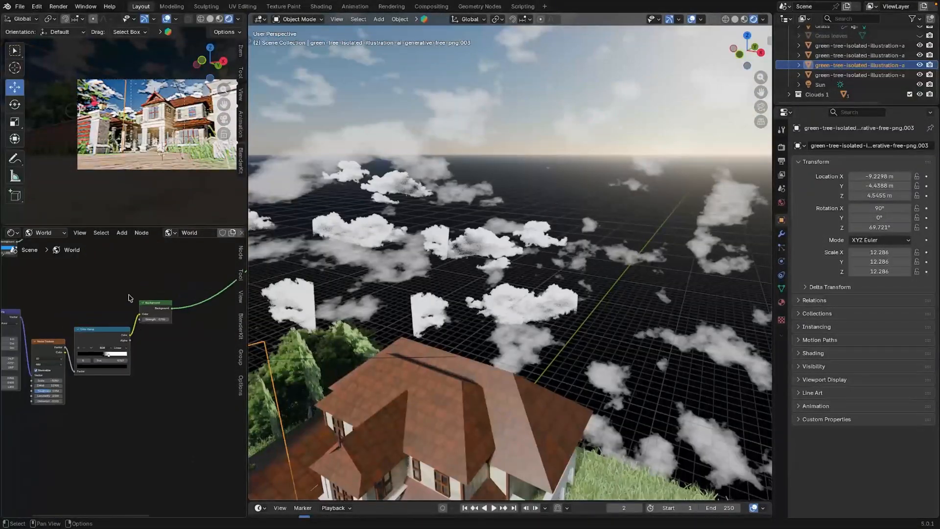
middle_click_drag(130, 294, 32, 279)
scroll(441, 284, "up", 2)
middle_click_drag(441, 284, 539, 246, "shift")
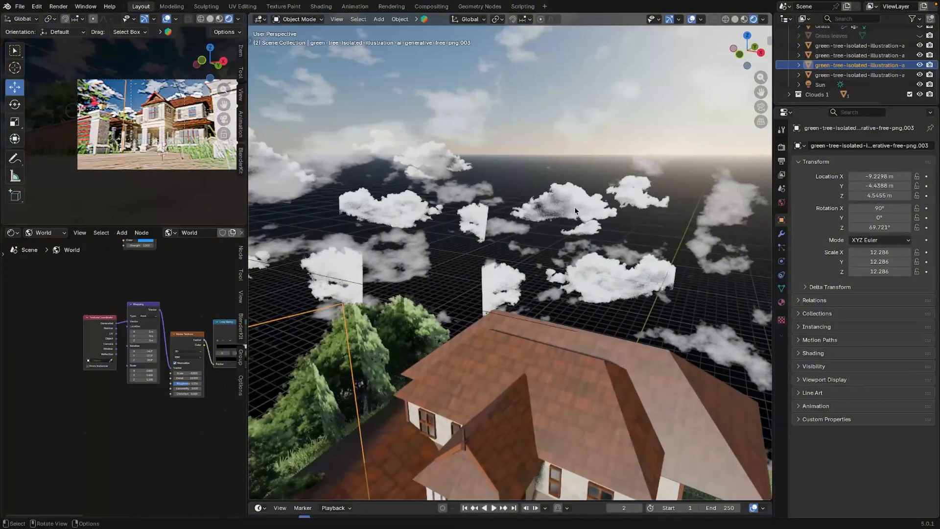
left_click(495, 266)
middle_click_drag(427, 204, 465, 191, "shift")
left_click(463, 193)
key("KP_0")
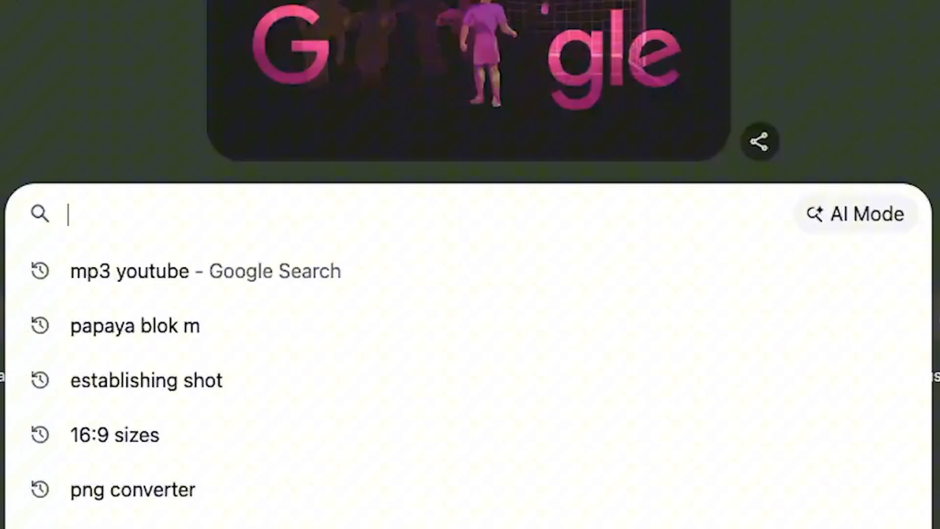
- Search Google for "house gate png" and show the image results
type("hou")
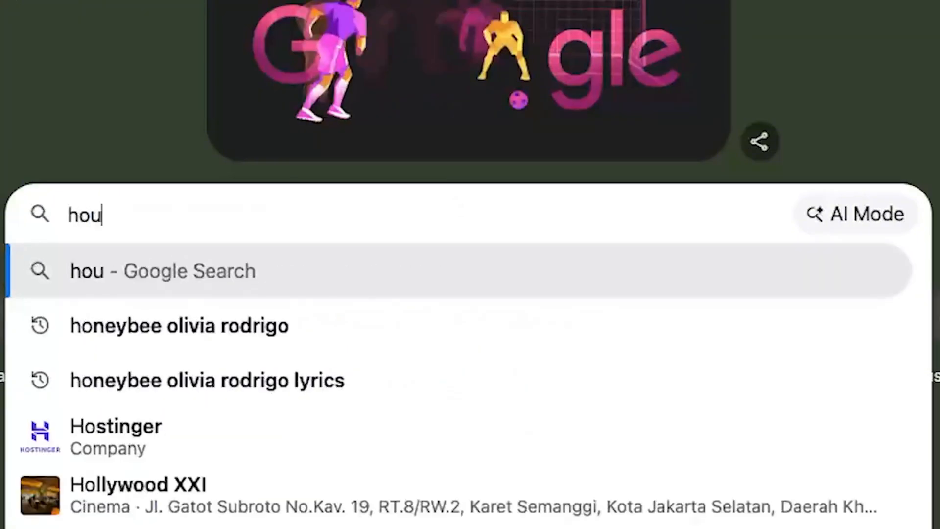
type("se gate png")
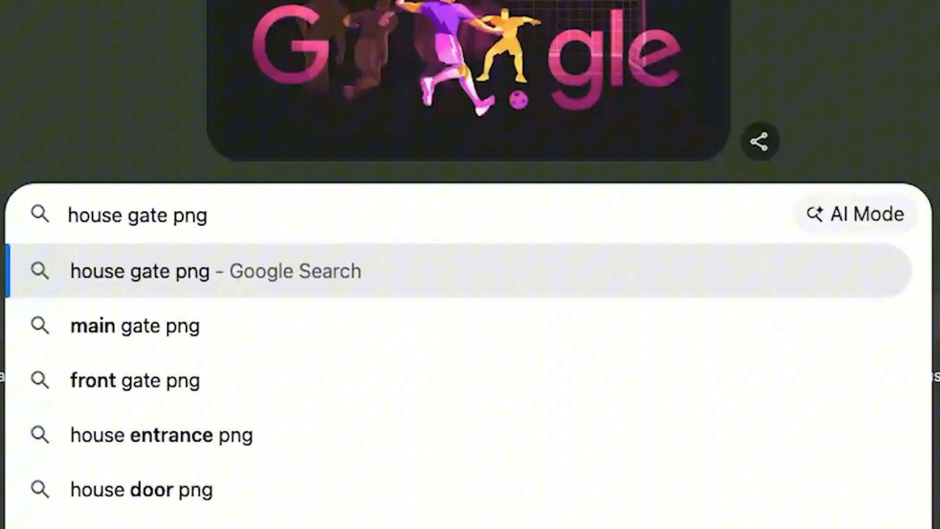
key("Return")
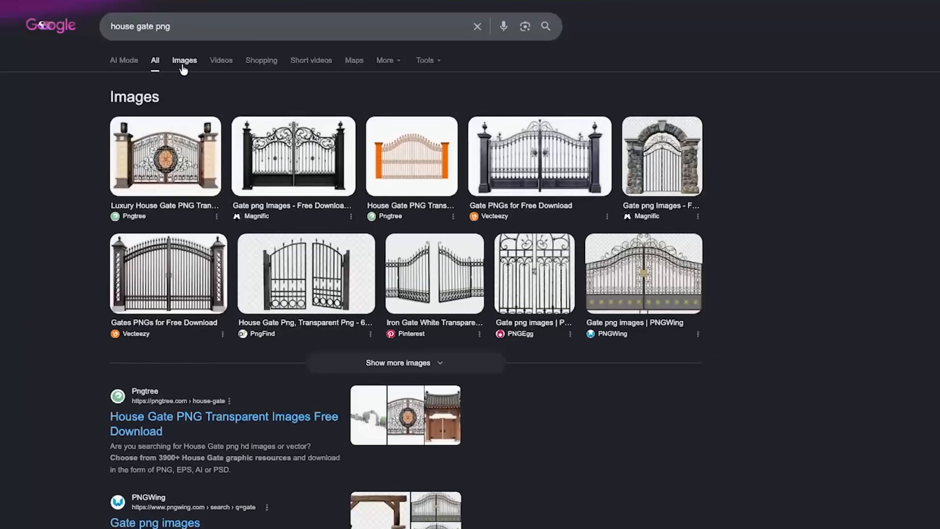
left_click(182, 66)
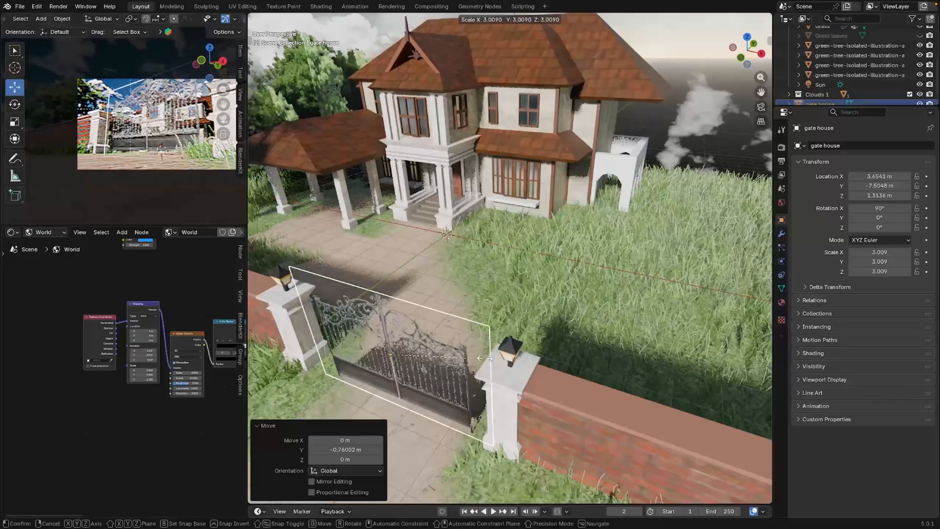
- Scale the gate plane about 3 times to span the pillars, and place the swung-open half gate beside its pillar
key("s")
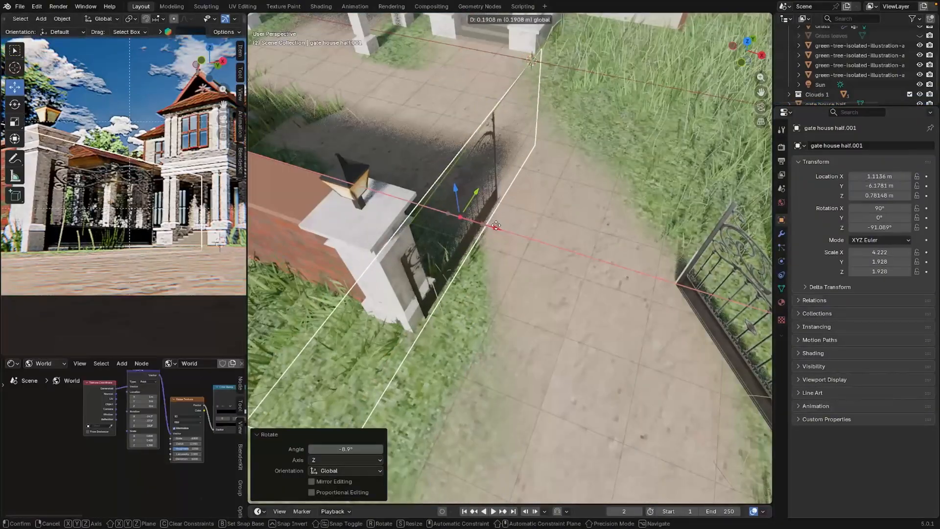
left_click(495, 224)
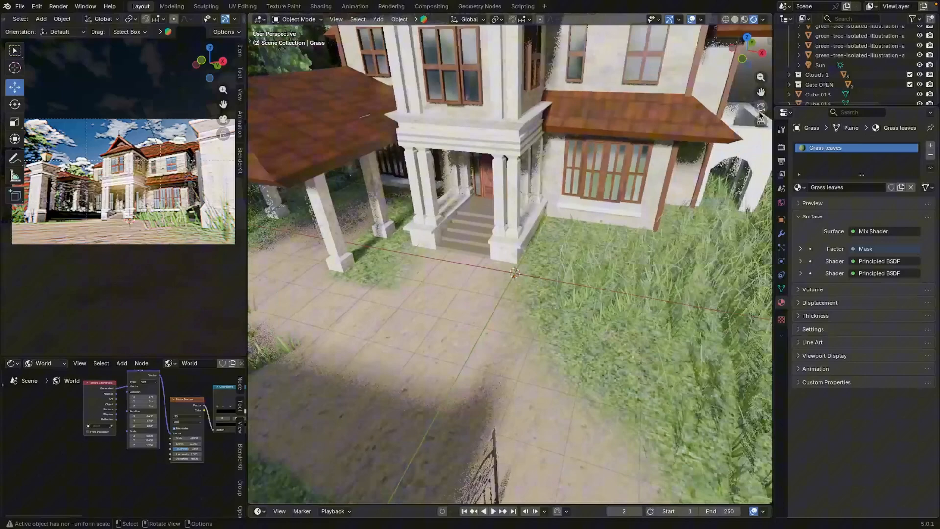
- View the scene through the camera with a taller node editor, and undo the last compositor node change
left_click(760, 108)
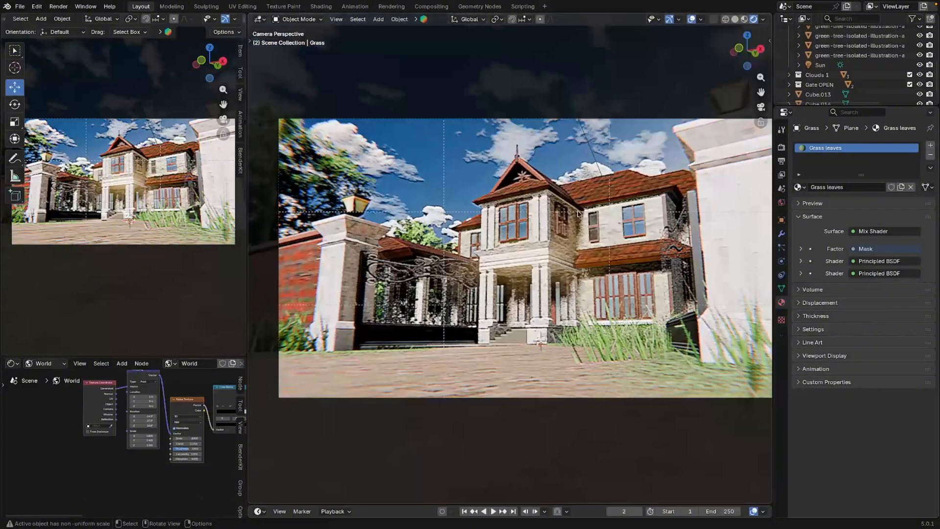
left_click_drag(138, 355, 139, 201)
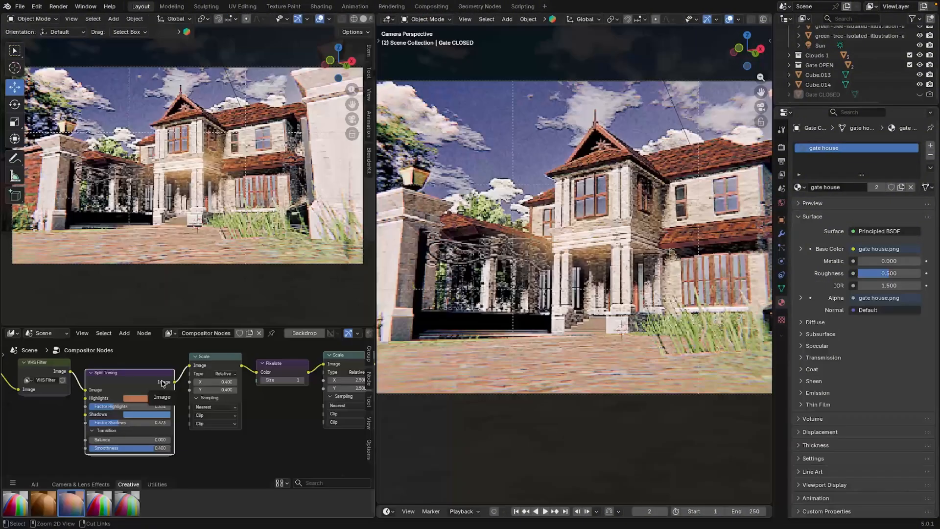
key("ctrl+z")
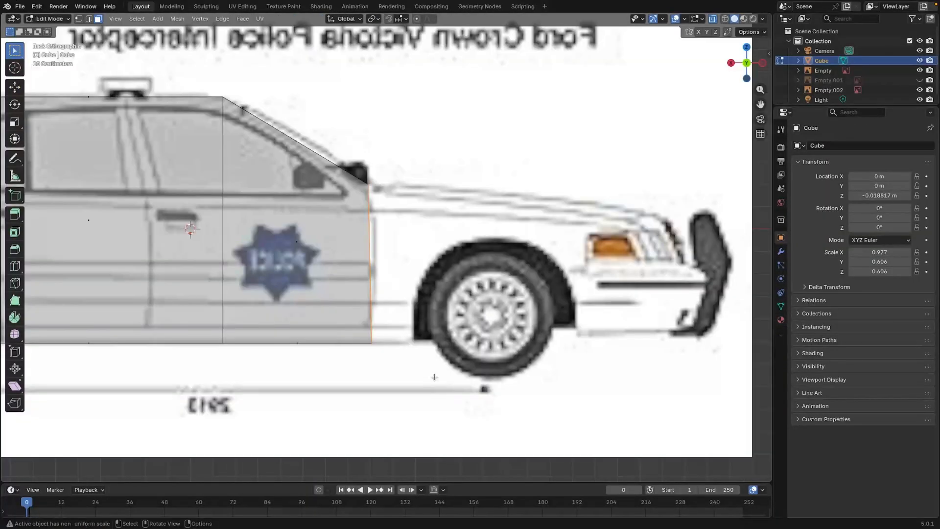
- Extrude the car body toward the front wheel and move the rear bumper edge along X over the side-view reference
key("e")
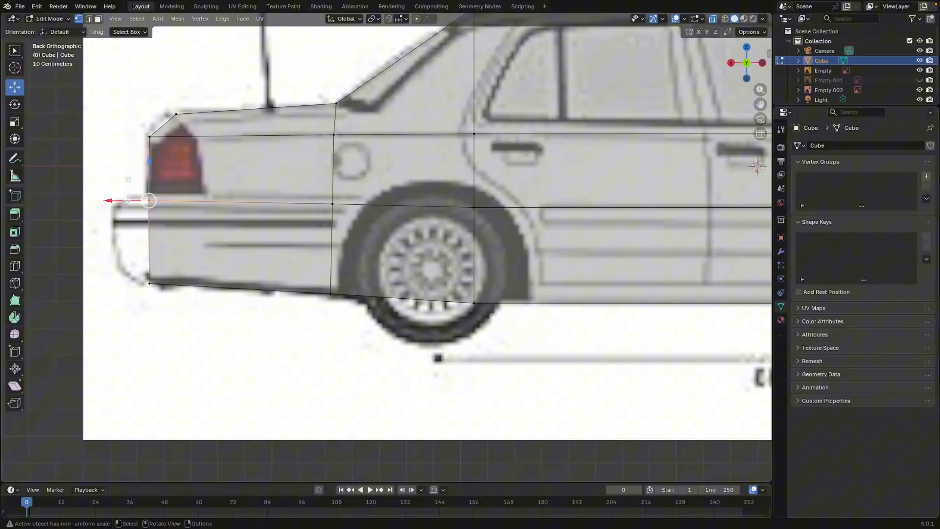
key("g")
key("x")
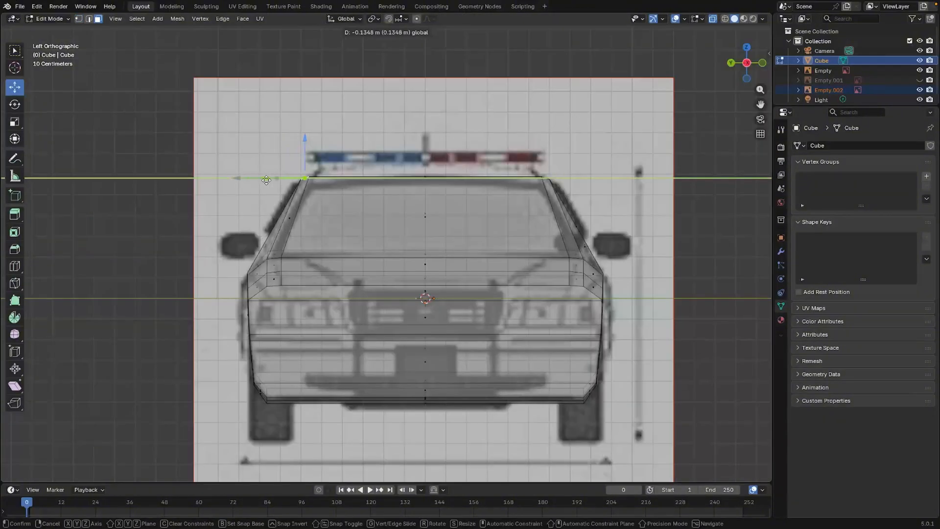
- Shift the roof-edge geometry along Y against the front-view reference and look over the blocked-out police car
left_click(329, 173)
middle_click_drag(329, 173, 412, 193)
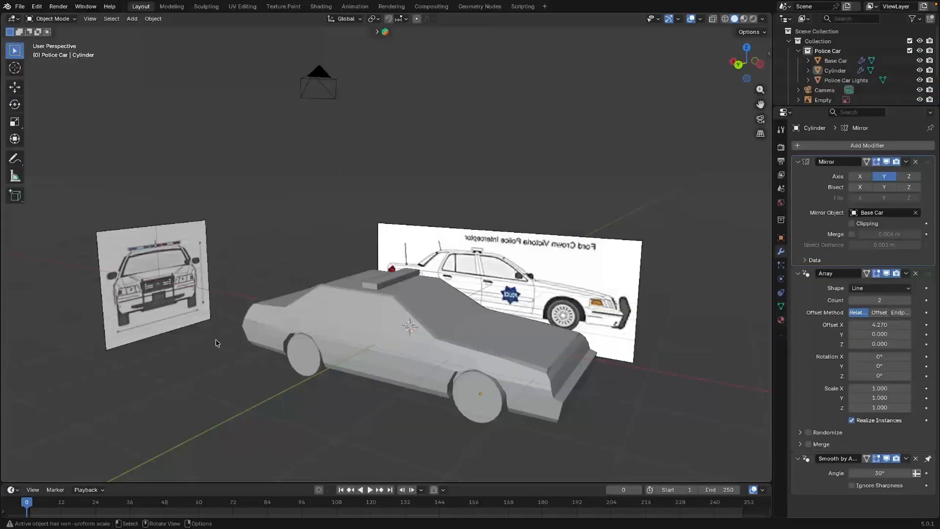
middle_click_drag(461, 307, 434, 346)
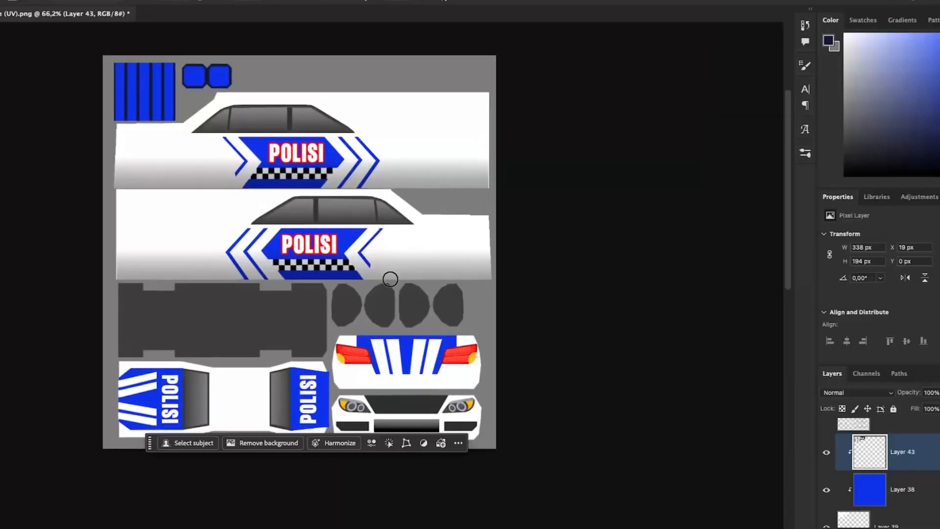
- Inspect the POLISI livery texture in Photoshop, and preview it on the car in Blender with Material Preview shading
scroll(401, 290, "up", 2, "alt")
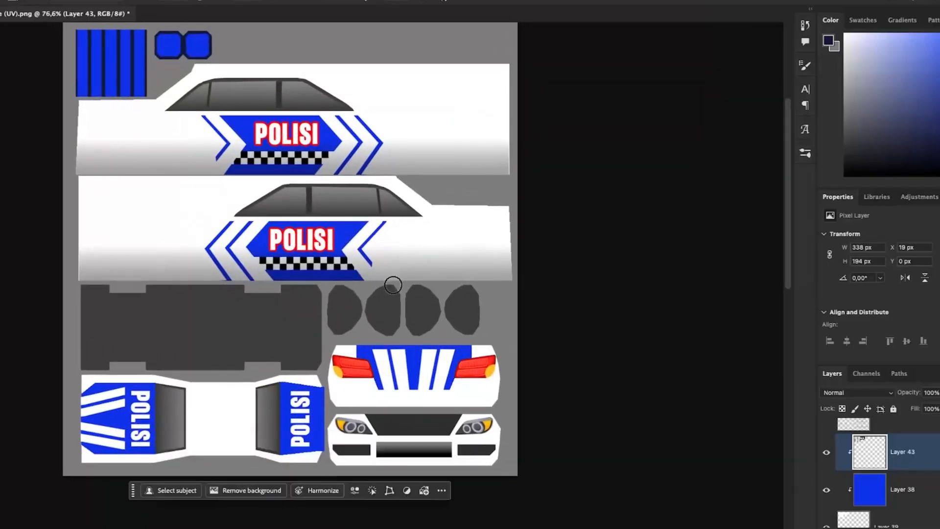
scroll(414, 300, "down", 2, "alt")
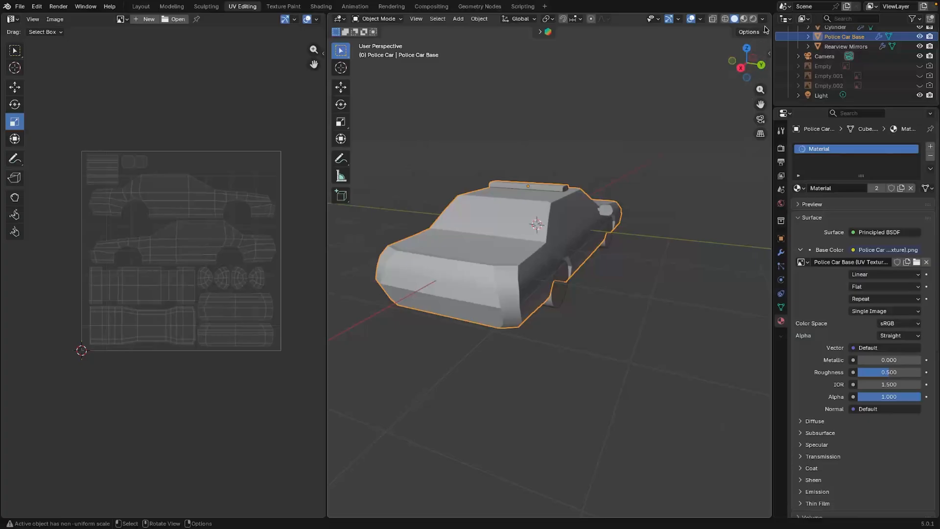
left_click(744, 19)
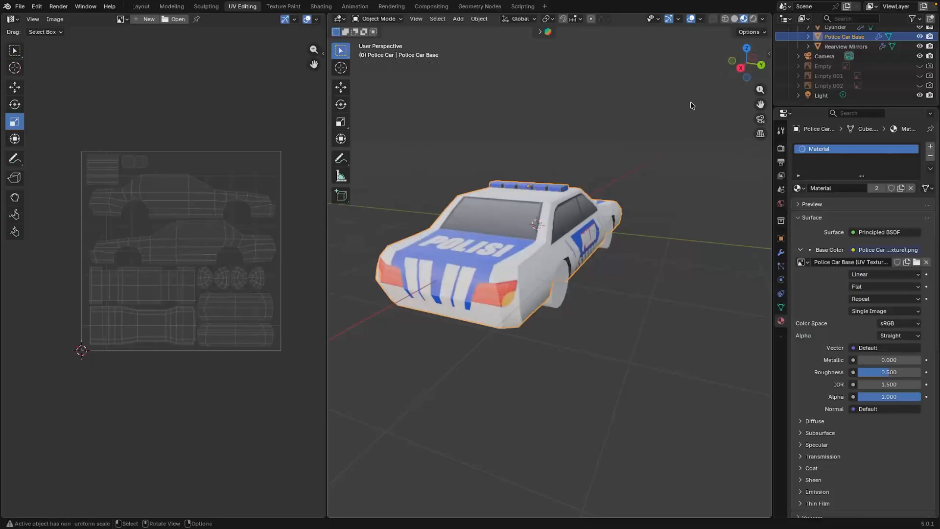
middle_click_drag(637, 184, 548, 212)
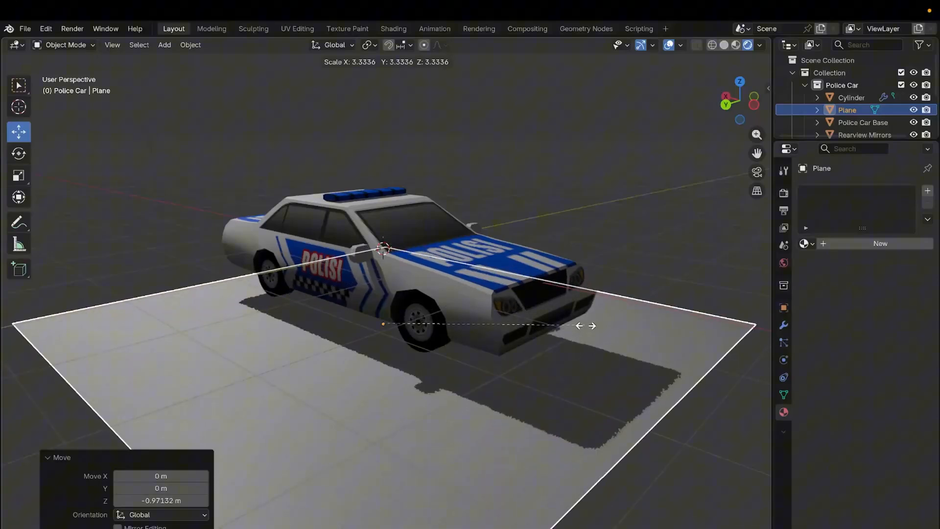
- Scale the ground plane under the car about 3.33 times, and move the copied red point light along Y to the opposite tail light
left_click(580, 325)
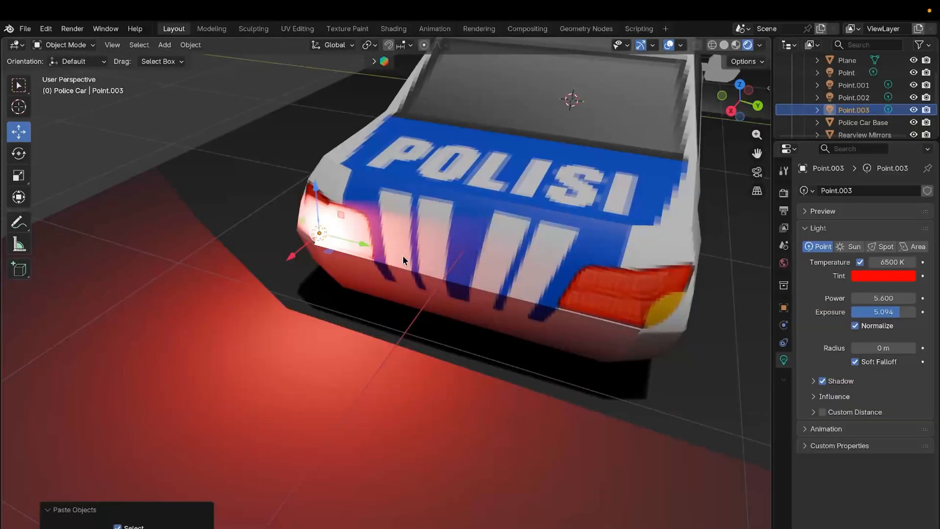
key("g")
key("y")
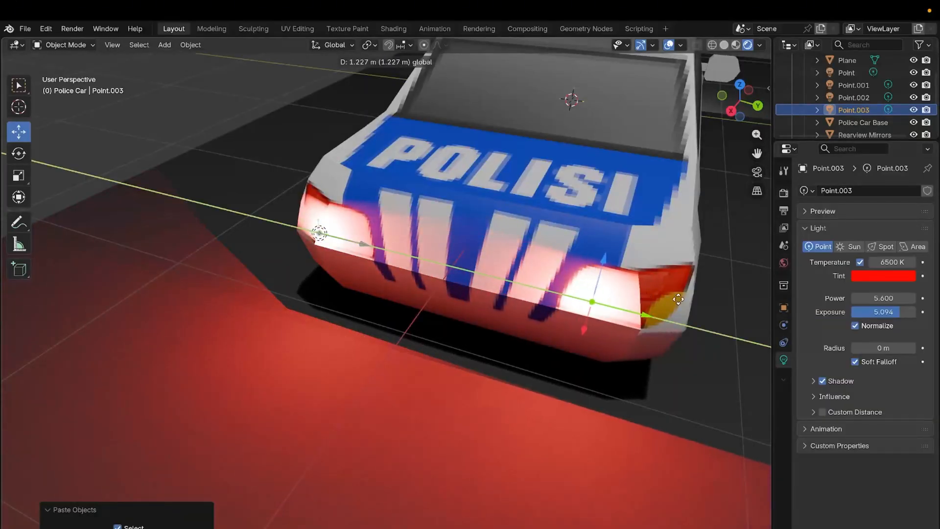
left_click(684, 299)
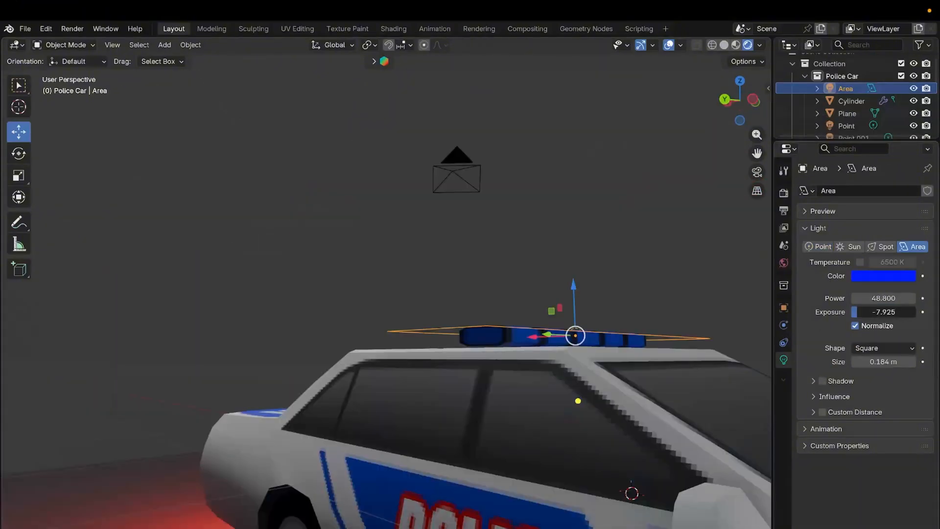
- Set the exposure of the blue area light above the roof light bar to 1.321
left_click_drag(882, 312, 887, 312)
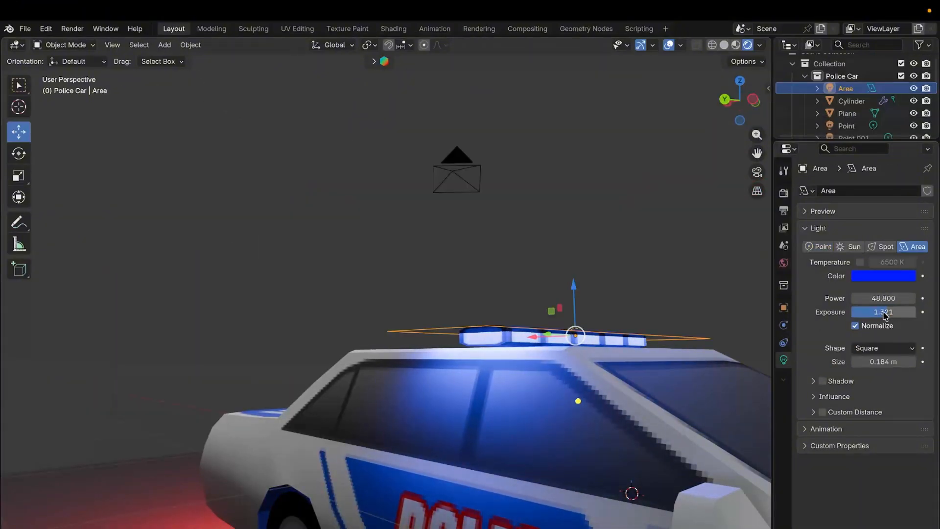
- Adjust the exposure of the blue light above the yard's police car and the power of the warm porch light by the front door
scroll(591, 274, "down", 3)
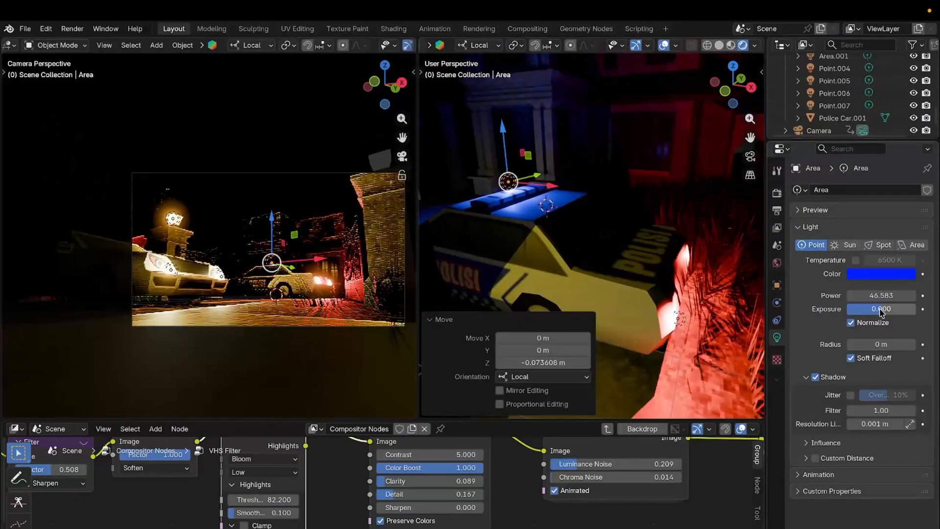
mouse_move(881, 312)
left_mouse_down()
mouse_move(911, 312)
mouse_move(876, 313)
mouse_move(903, 312)
mouse_move(893, 313)
left_mouse_up()
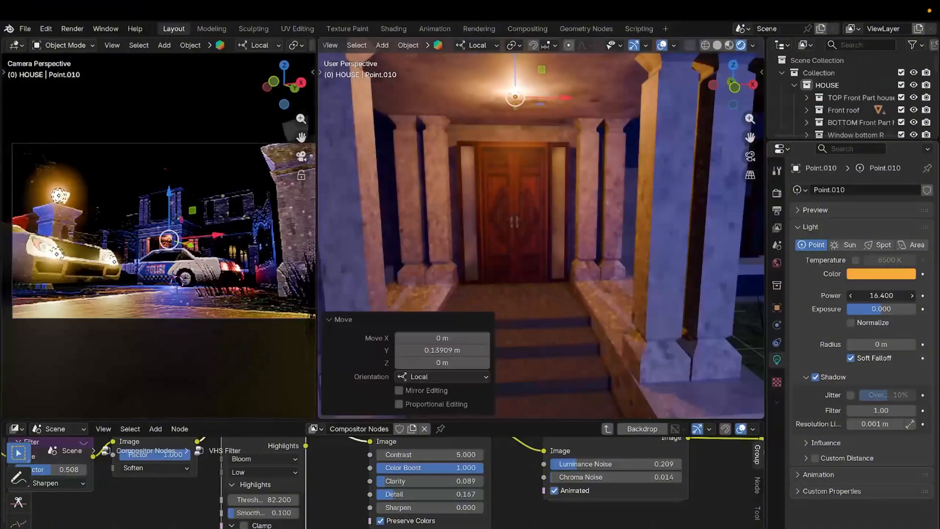
mouse_move(881, 296)
left_mouse_down()
mouse_move(903, 295)
mouse_move(891, 296)
left_mouse_up()
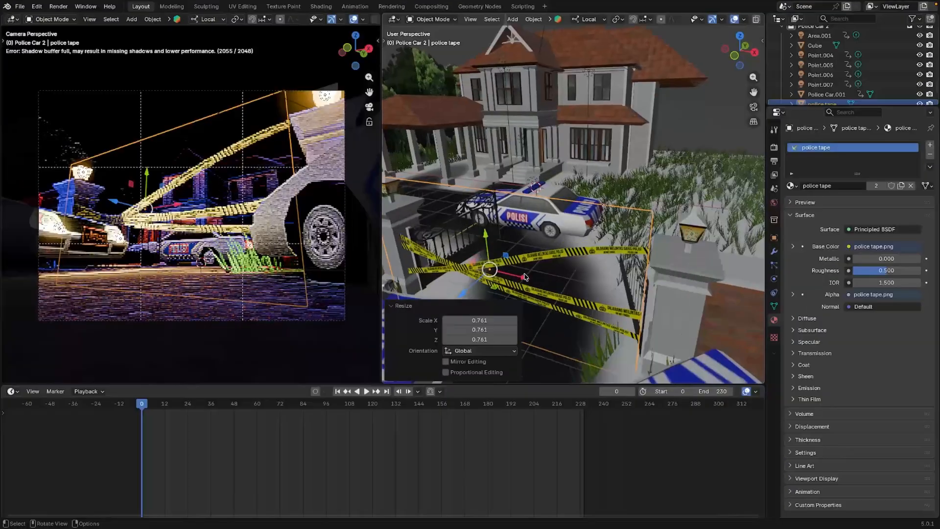
- Reposition the police tape plane across the open gate entrance between the pillars
key("g")
left_click_drag(532, 278, 543, 280)
mouse_move(485, 292)
left_mouse_down()
mouse_move(479, 299)
mouse_move(477, 289)
left_mouse_up()
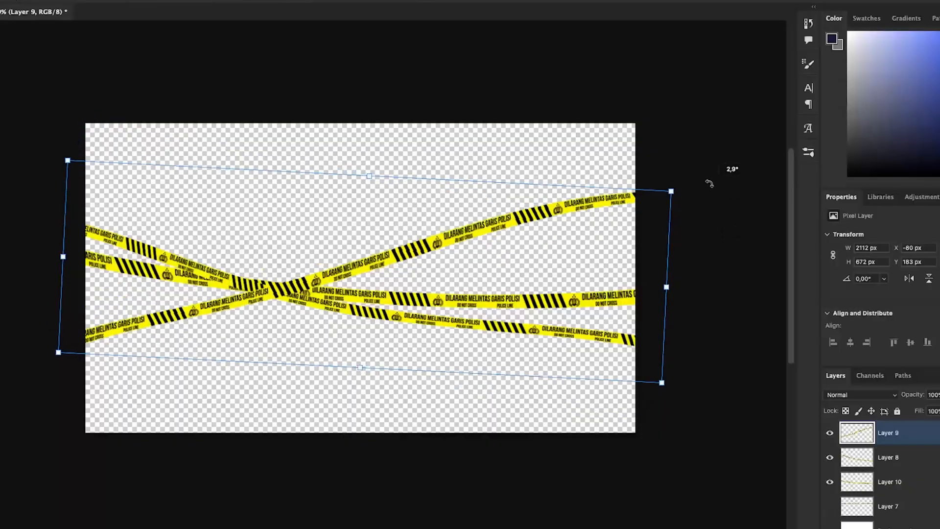
- Switch to Photoshop, rotate the tape strip on Layer 9, and free-transform two of the tape layers together
left_click_drag(709, 183, 741, 357)
left_click(906, 493)
left_click(906, 463, "shift")
key("super+t")
left_click_drag(673, 356, 673, 352)
key("Return")
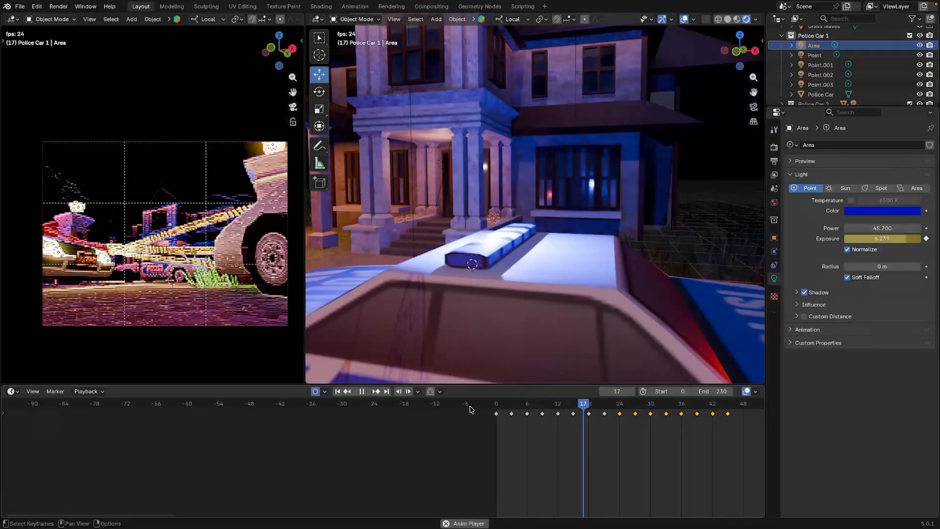
- In Blender, move the copied flashing blue light 0.27581 m along local Z above the foreground police car and play the animation from the start
key("space")
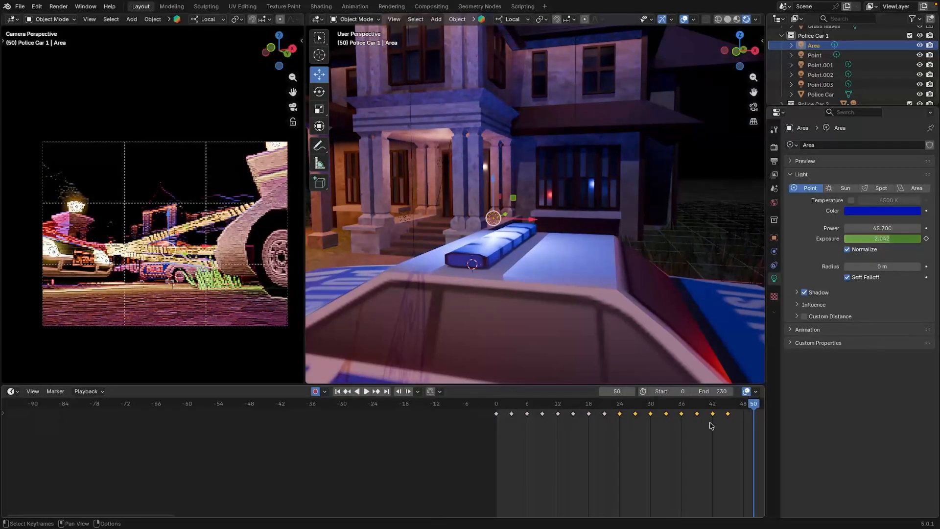
scroll(686, 428, "down", 5)
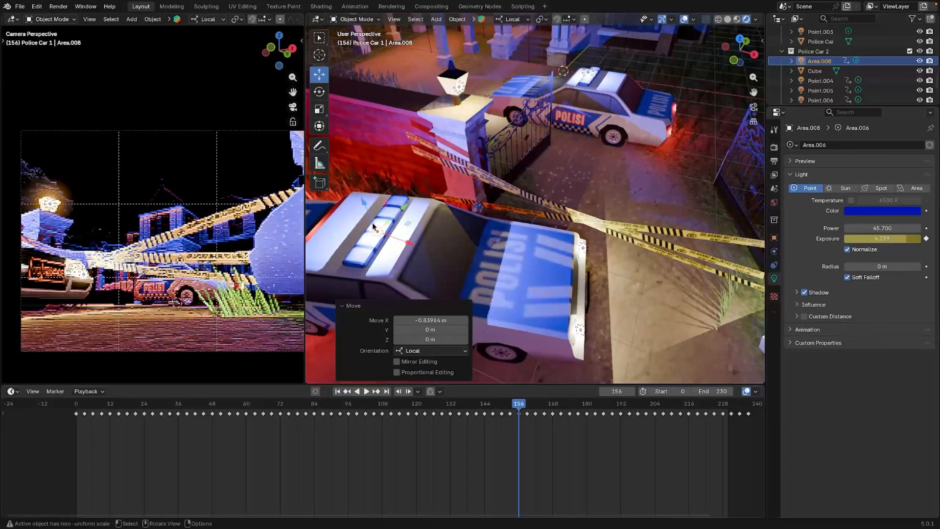
left_click_drag(362, 201, 361, 190)
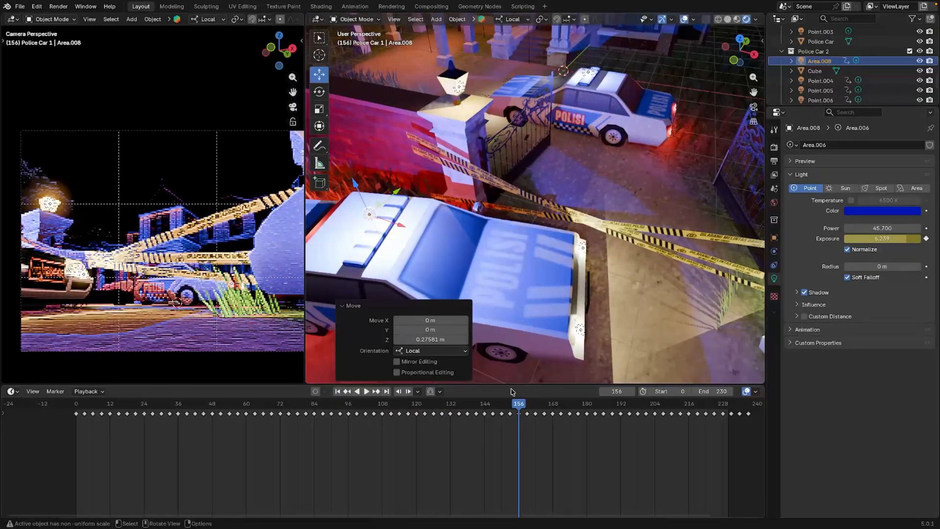
left_click_drag(515, 401, 54, 411)
key("space")
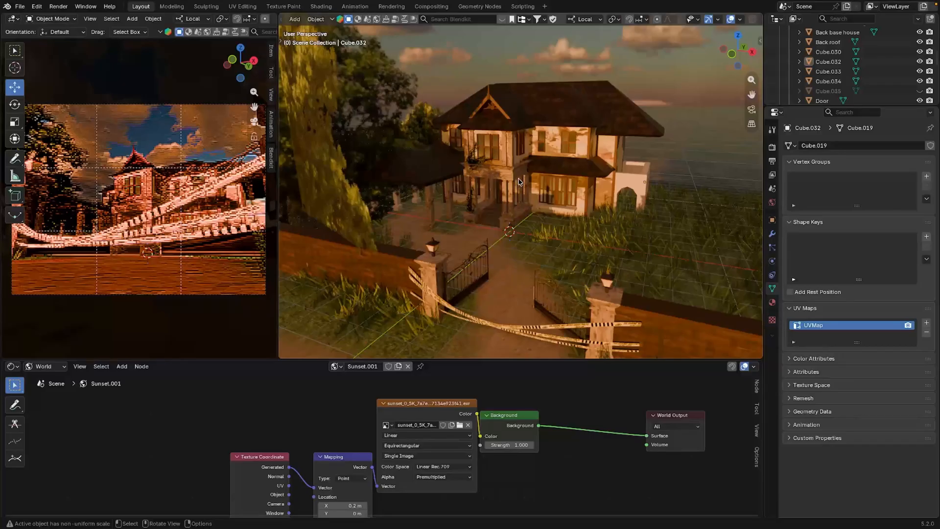
- Look over the sunset-lit house scene and browse the HDR environments in the BlendKit library without applying one
scroll(595, 195, "down", 8)
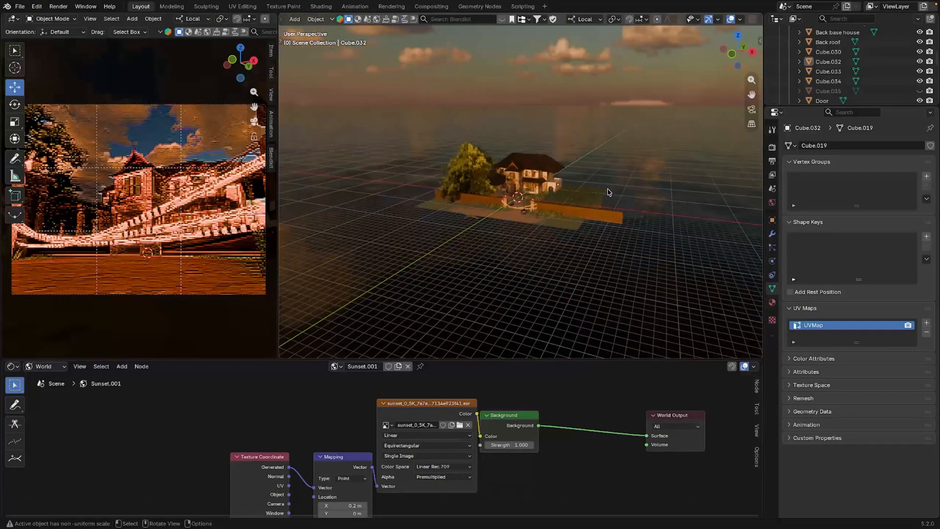
scroll(588, 192, "up", 8)
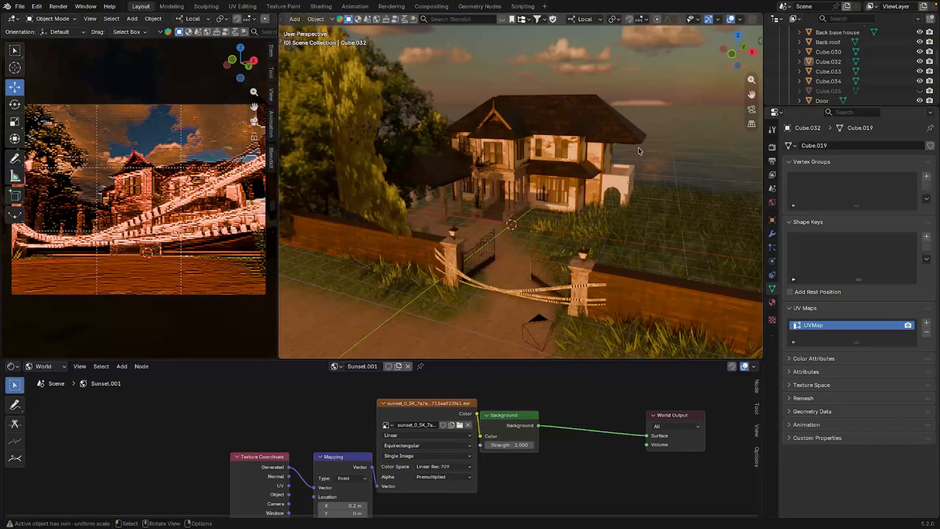
middle_click_drag(663, 142, 602, 216)
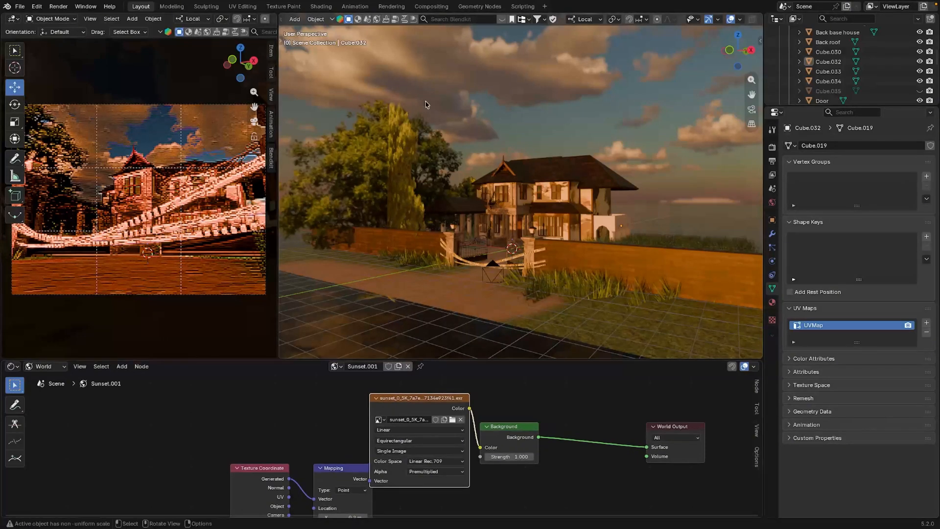
left_click(375, 20)
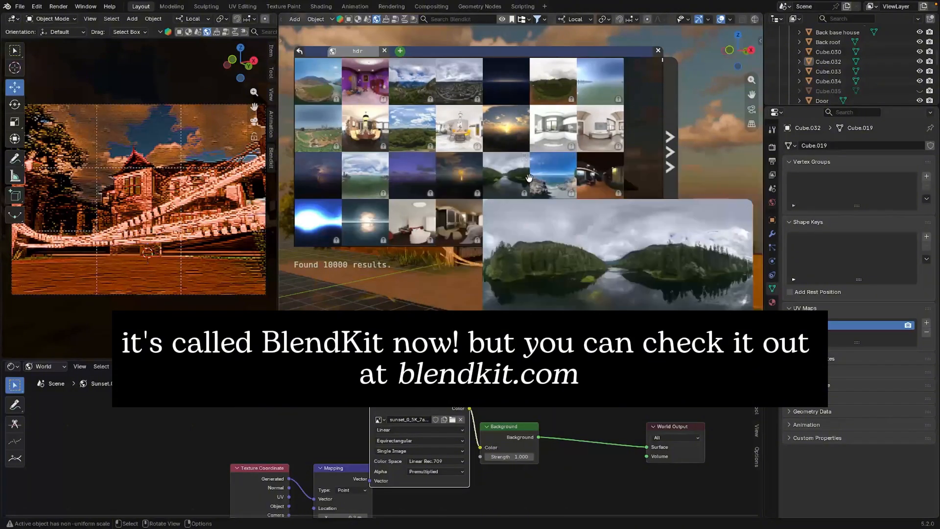
scroll(612, 205, "down", 2)
scroll(638, 214, "down", 2)
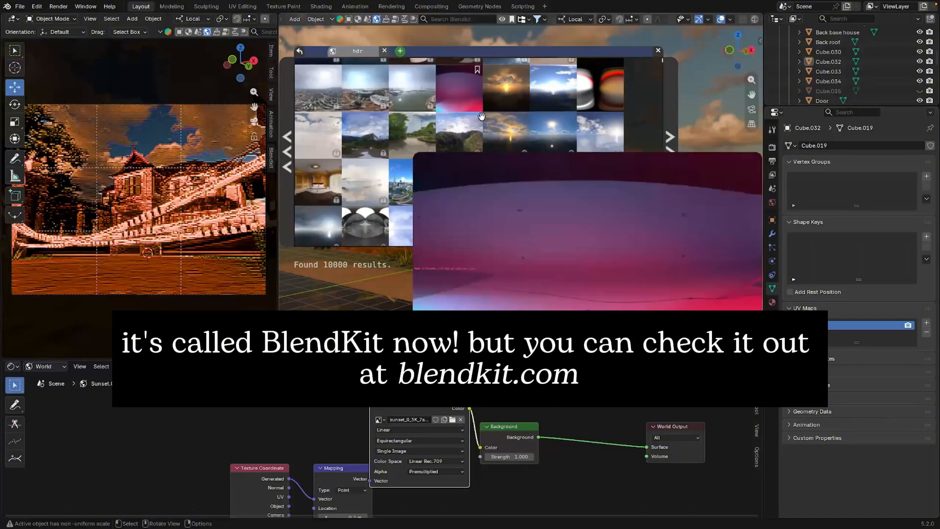
mouse_move(507, 88)
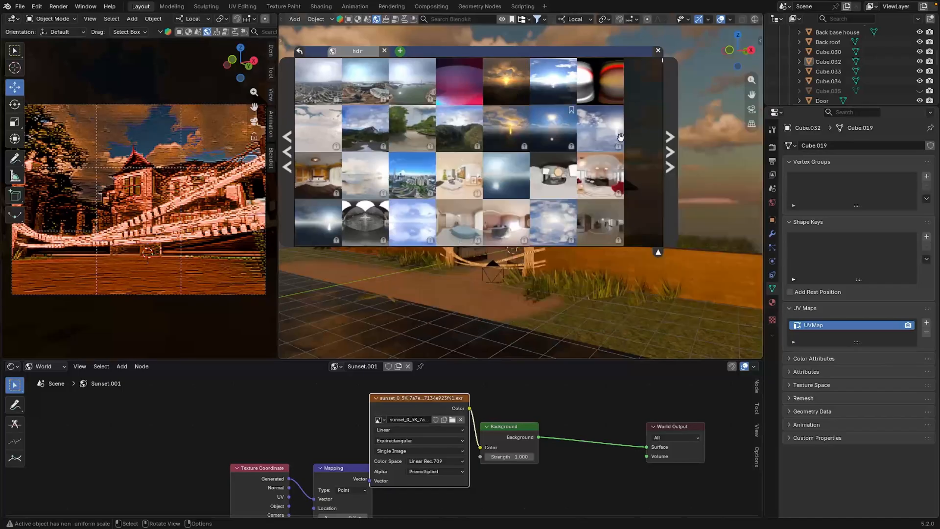
left_click(658, 50)
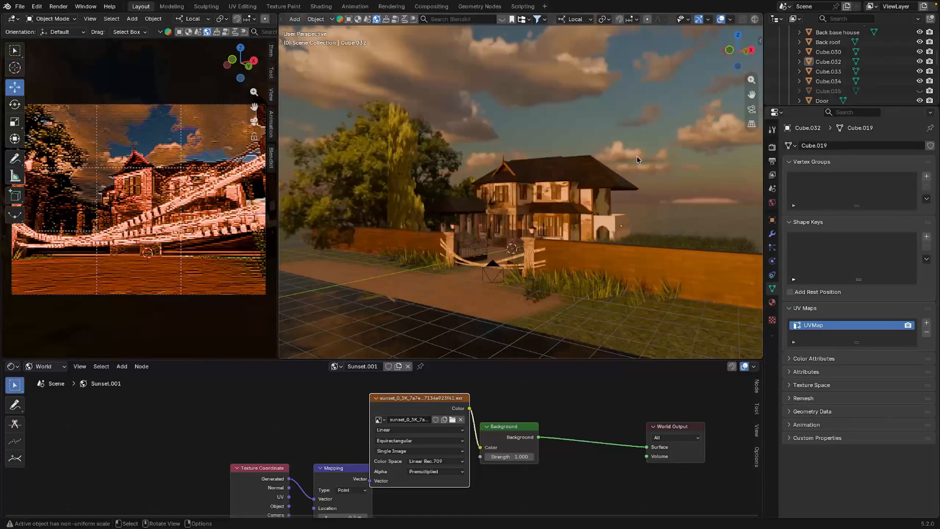
- Examine the HDR sun position and how its light falls on the house's facade, roof, trees and vine-covered porch columns
middle_click_drag(637, 156, 477, 204)
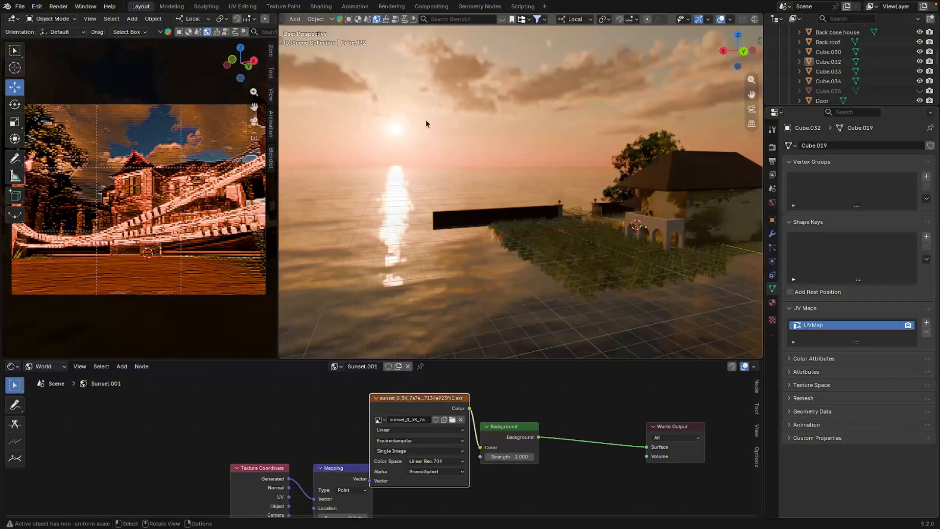
middle_click_drag(426, 123, 679, 199)
scroll(680, 200, "down", 4)
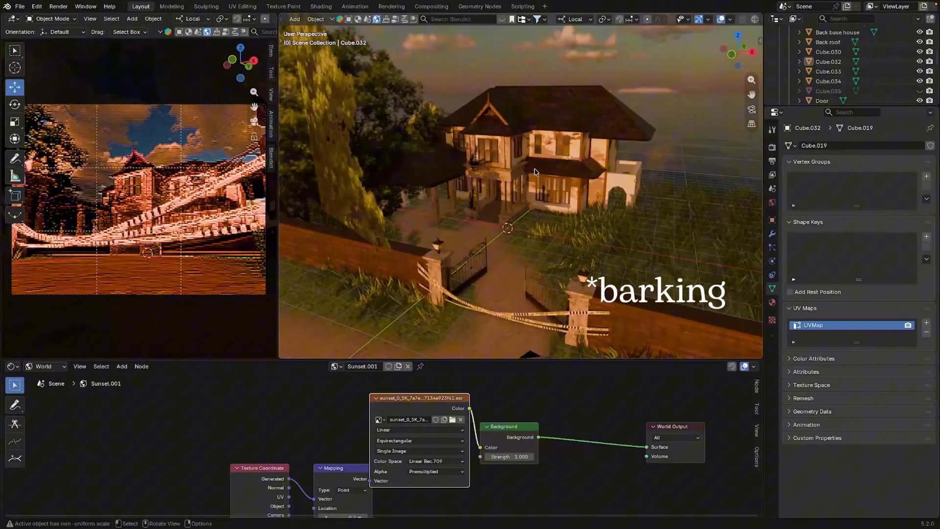
middle_click_drag(486, 170, 524, 163, "shift")
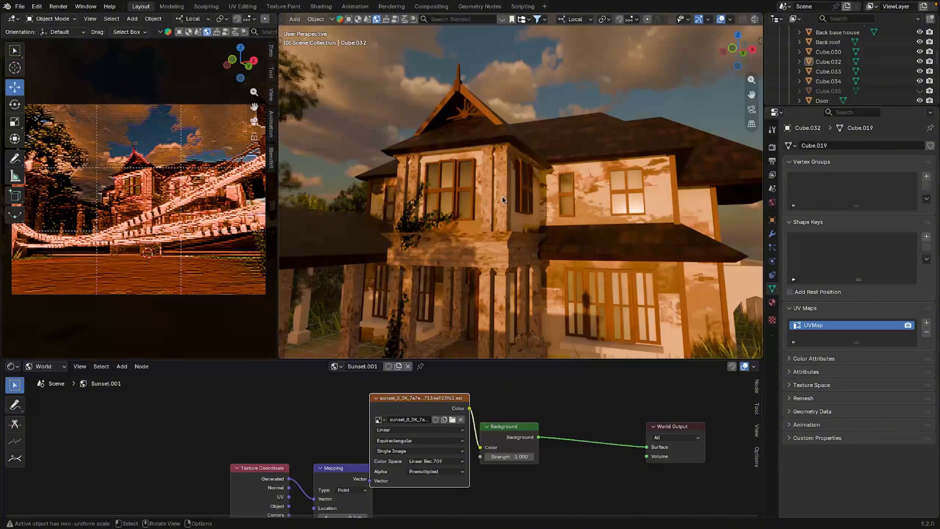
middle_click_drag(502, 200, 458, 195, "shift")
scroll(593, 199, "down", 3)
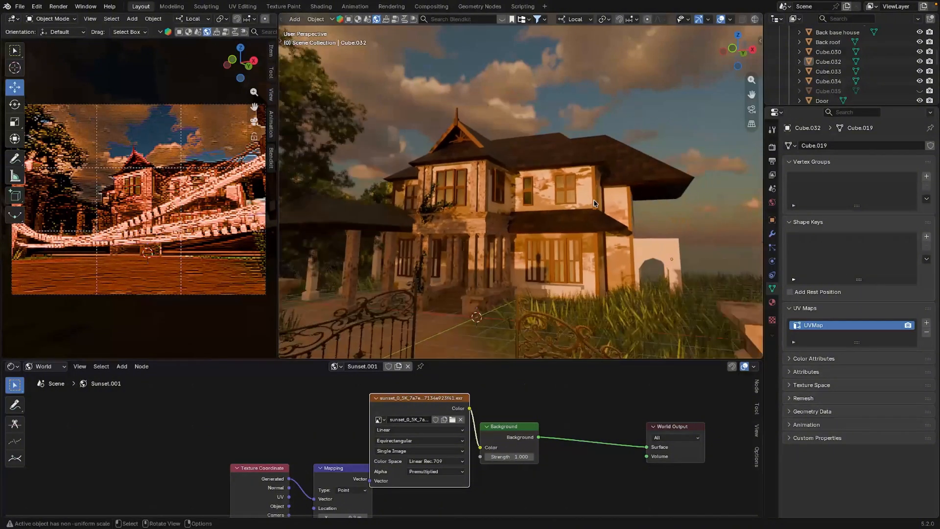
middle_click_drag(594, 200, 465, 35, "ctrl")
middle_click_drag(532, 278, 537, 212)
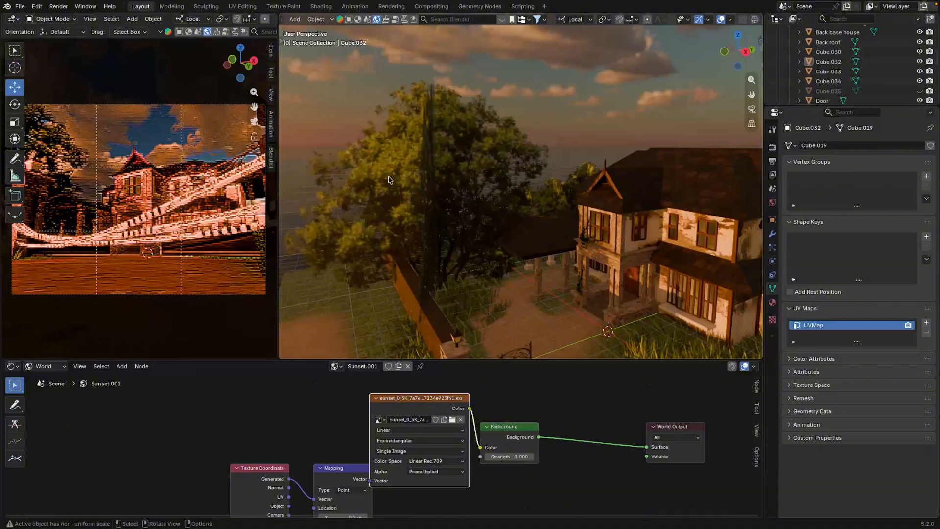
middle_click_drag(389, 180, 561, 176)
middle_click_drag(561, 149, 534, 241)
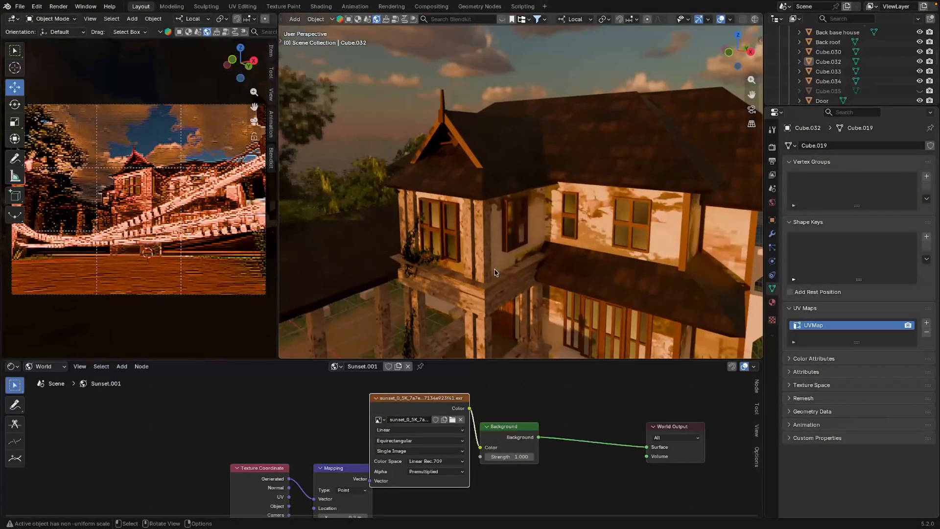
middle_click_drag(505, 274, 604, 160, "shift")
scroll(563, 198, "up", 2)
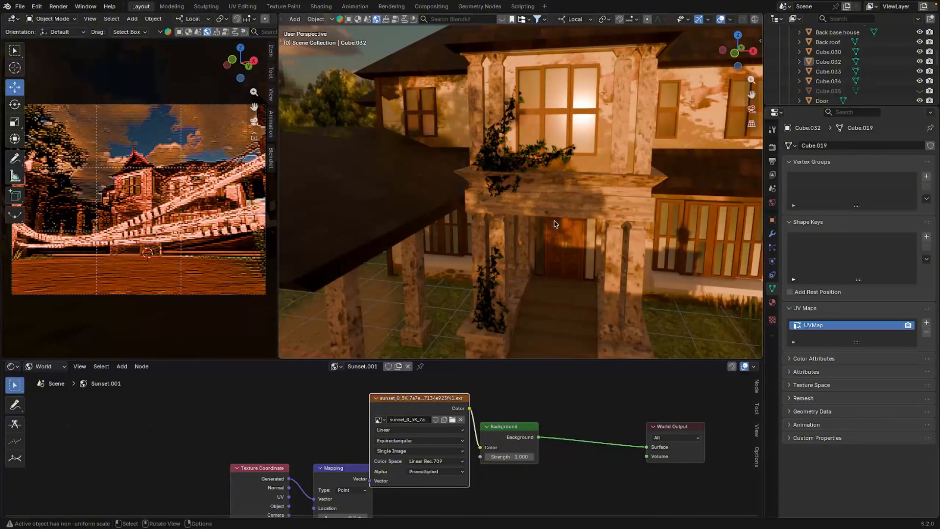
middle_click_drag(554, 224, 524, 172)
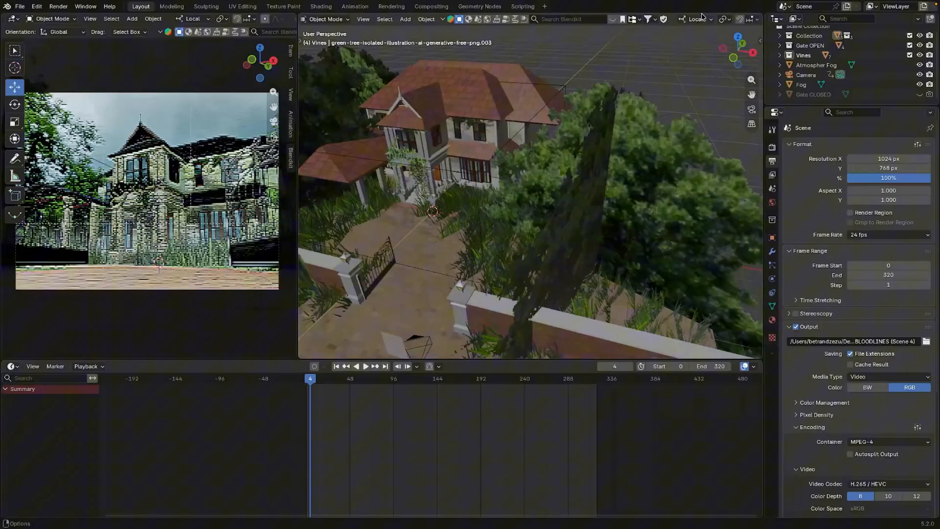
- Examine the overcast, overgrown version of the house scene in rendered shading, from the vine-covered entrance out to the sky
scroll(703, 18, "down", 4)
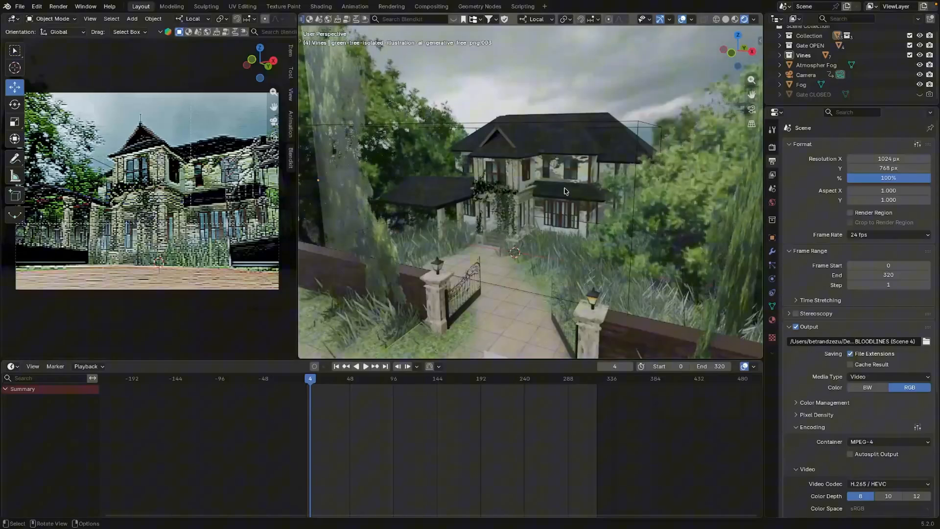
middle_click_drag(565, 191, 496, 42, "ctrl")
middle_click_drag(566, 149, 444, 45, "ctrl")
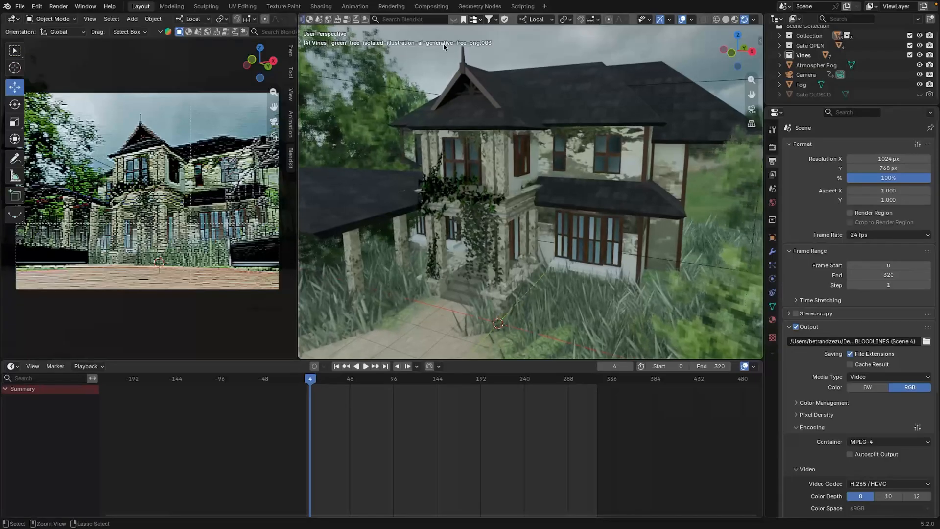
middle_click_drag(530, 151, 712, 316)
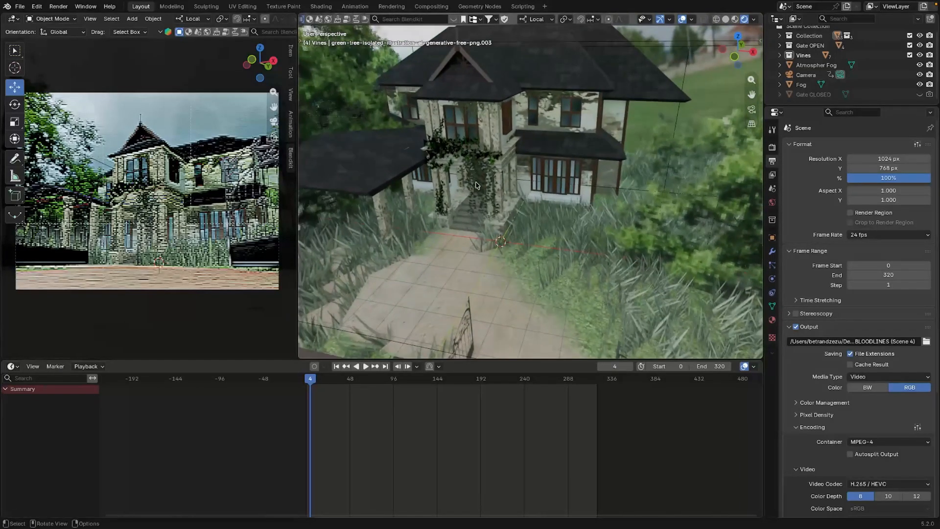
middle_click_drag(483, 186, 592, 183, "ctrl")
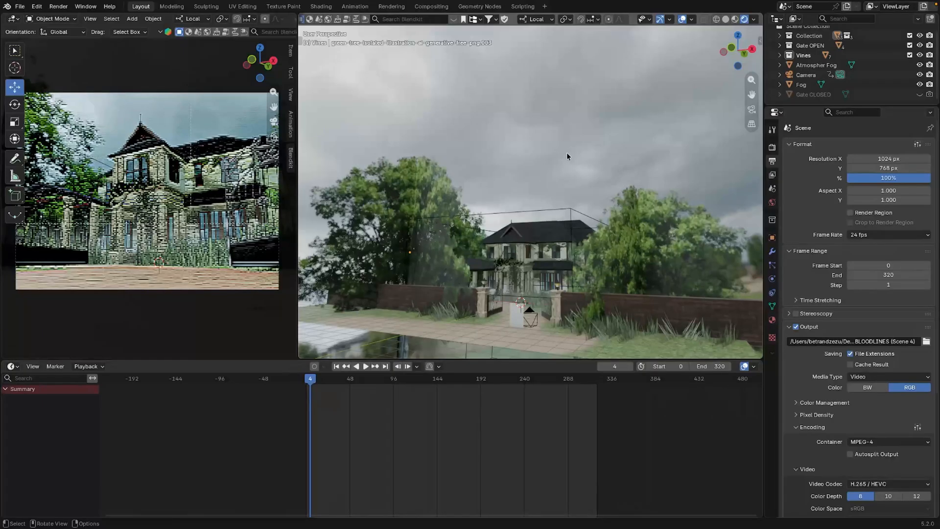
middle_click_drag(566, 151, 574, 166)
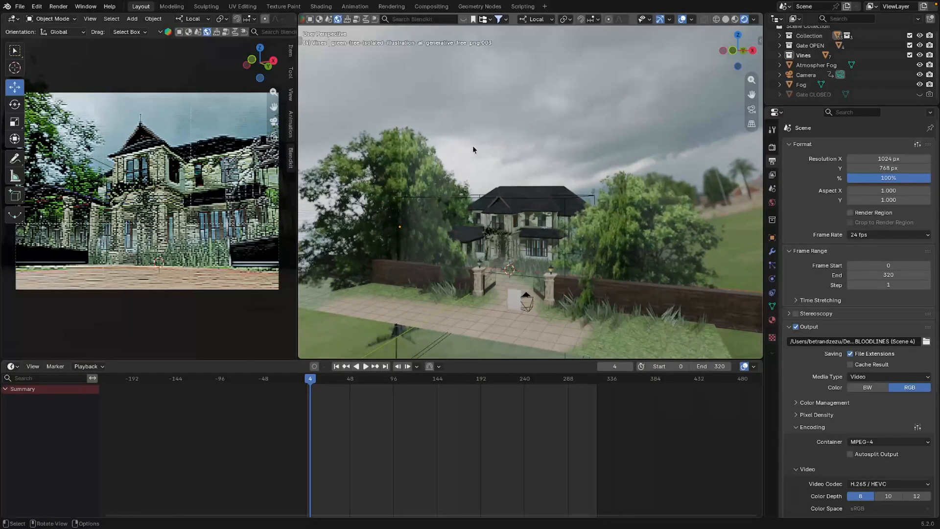
- Browse the BlendKit HDR library and apply the Suburban Football Field HDR as the scene's environment
key("semicolon")
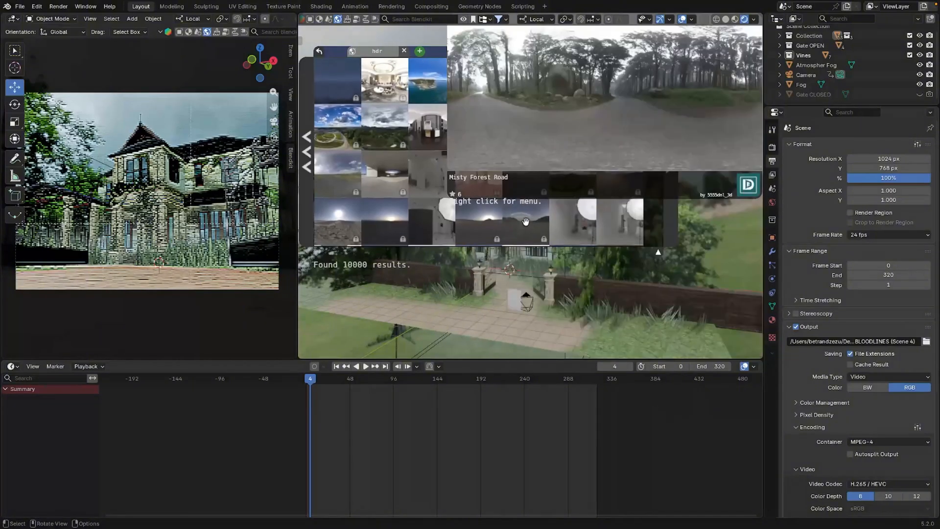
scroll(526, 221, "down", 2)
mouse_move(434, 175)
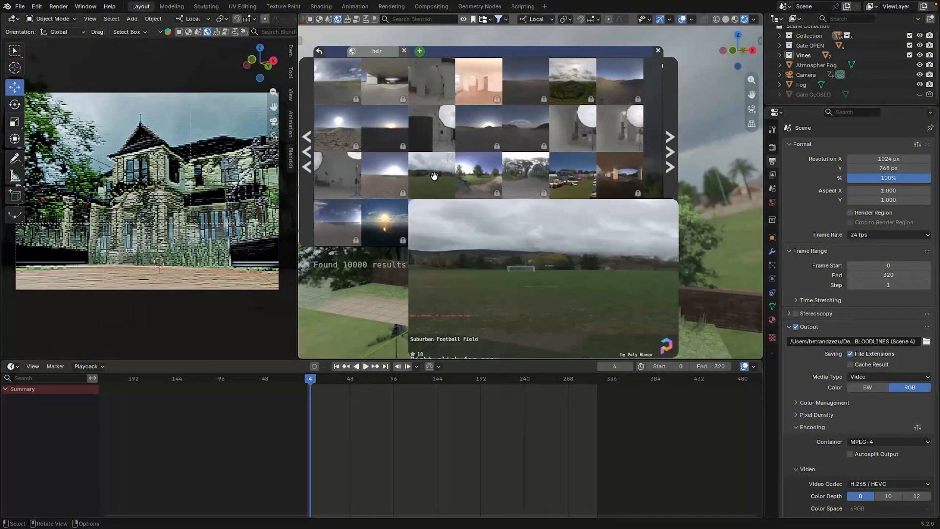
left_click_drag(435, 175, 574, 180)
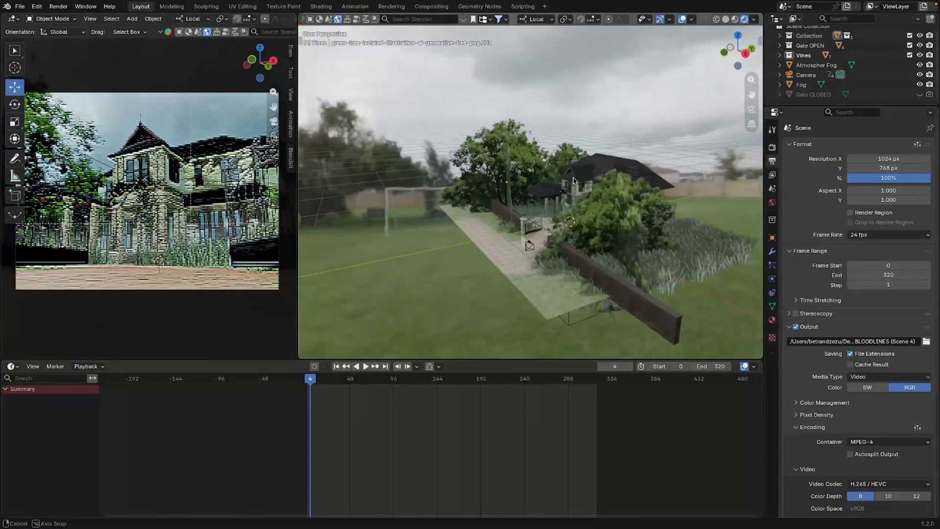
- Look around the football field backdrop and the house under its lighting, and return the timeline to frame 0
middle_click_drag(430, 213, 620, 214, "shift")
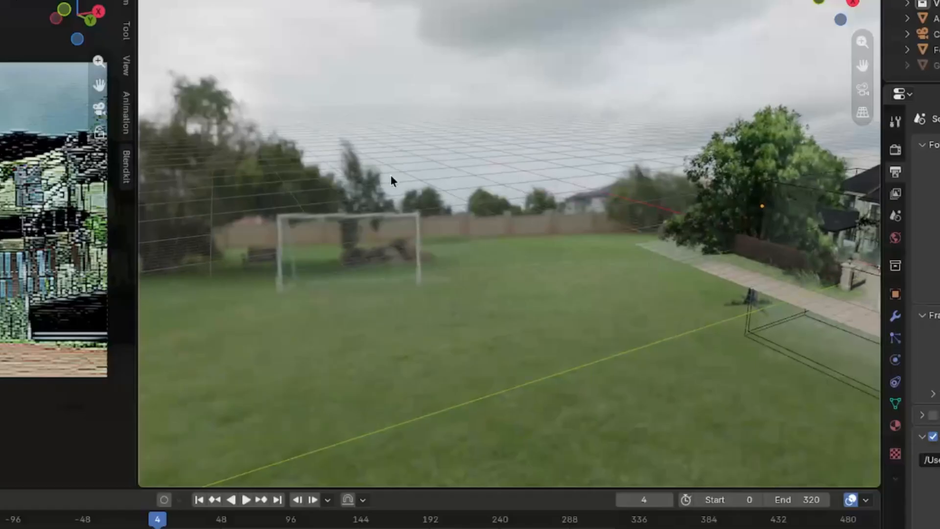
middle_click_drag(456, 166, 553, 166)
scroll(538, 207, "up", 3)
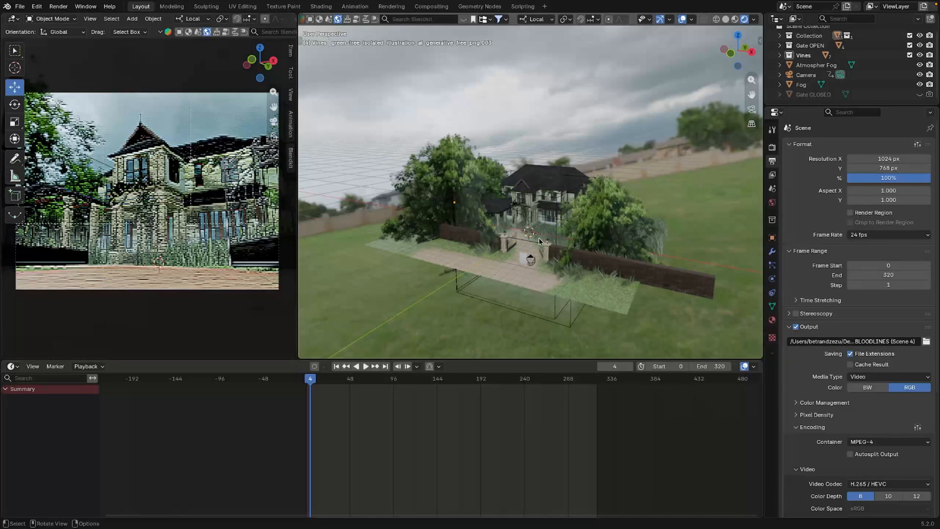
left_click(241, 386)
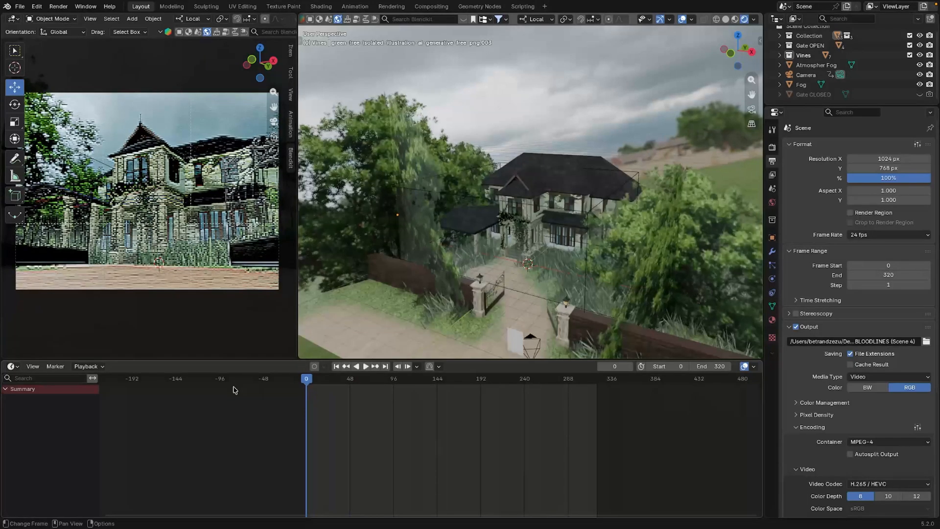
- Hide the selected tree image in the Vines collection and preview the camera animation around the overgrown house
key("h")
key("space")
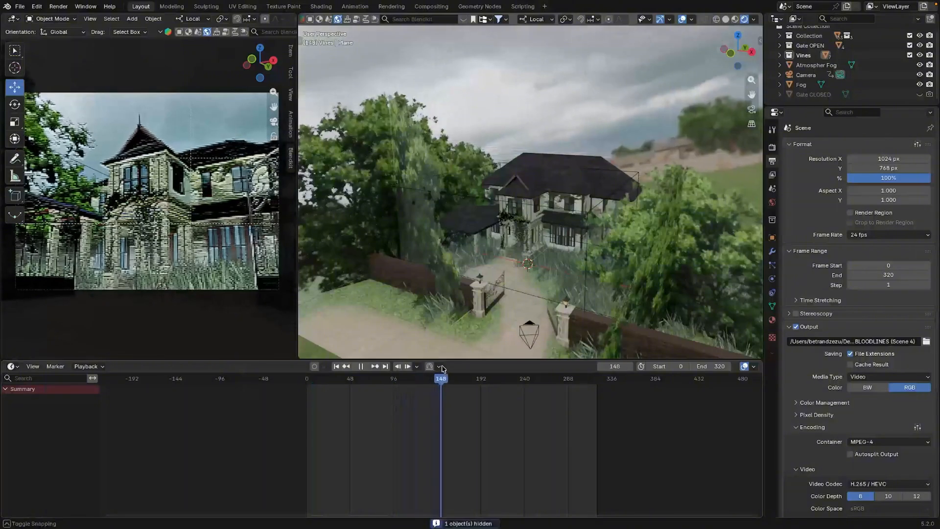
left_click_drag(516, 365, 461, 362)
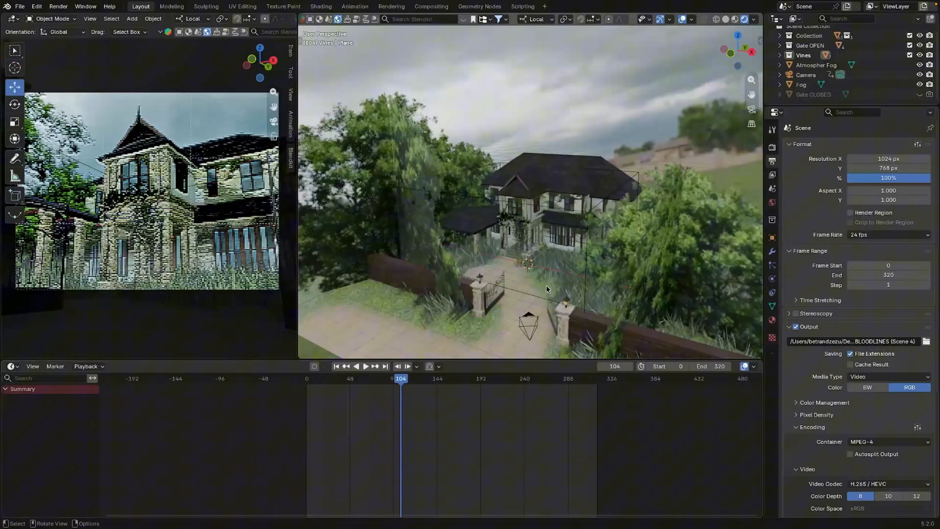
mouse_move(546, 289)
middle_mouse_down()
mouse_move(538, 305)
mouse_move(550, 313)
mouse_move(552, 262)
mouse_move(577, 252)
mouse_move(541, 298)
middle_mouse_up()
scroll(551, 277, "up", 2)
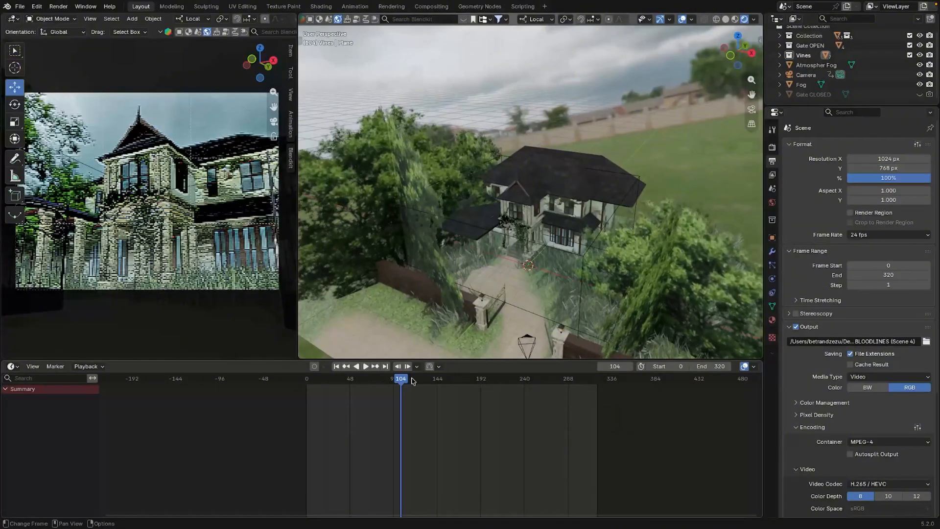
left_click_drag(404, 386, 565, 388)
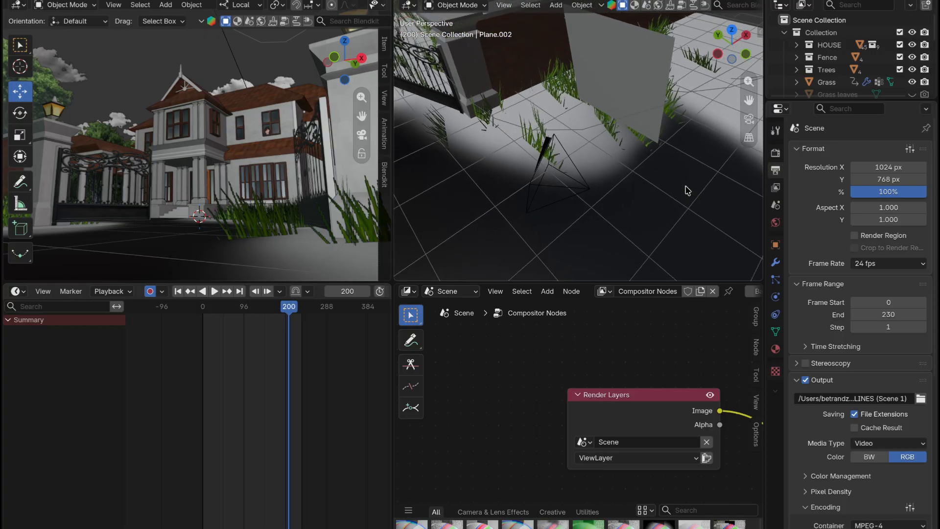
scroll(685, 190, "up", 3, "shift")
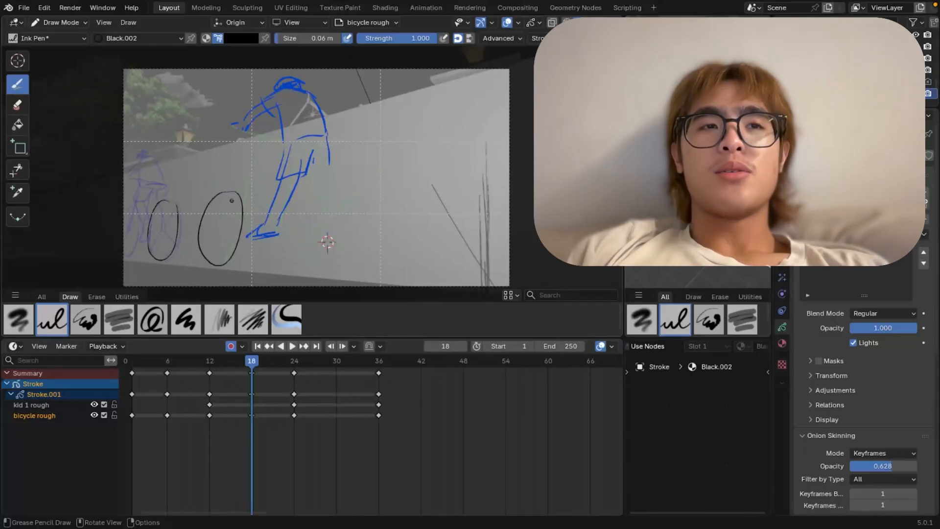
- Redraw the bicycle's rear wheel at frame 18 on the bicycle rough layer and sketch spokes inside the front wheel
key("ctrl+z")
left_click_drag(225, 190, 228, 191)
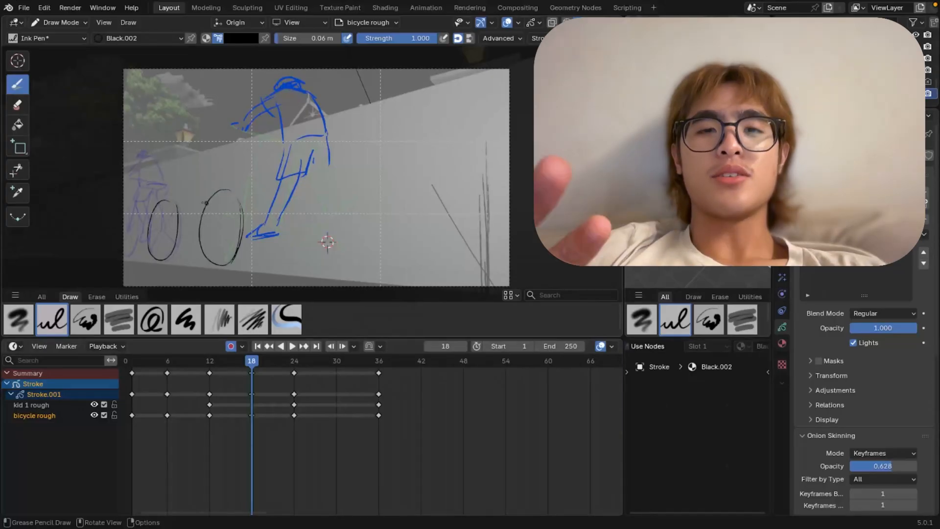
left_click_drag(152, 210, 161, 231)
left_click_drag(171, 209, 161, 230)
left_click_drag(160, 231, 149, 244)
left_click_drag(161, 232, 161, 256)
left_click_drag(161, 233, 170, 243)
- Sketch the rear wheel's spokes, the frame, the handlebar and the saddle of the rough bicycle at frame 18
left_click_drag(207, 203, 218, 223)
left_click_drag(156, 179, 188, 185)
left_click_drag(200, 186, 220, 183)
left_click_drag(232, 197, 234, 199)
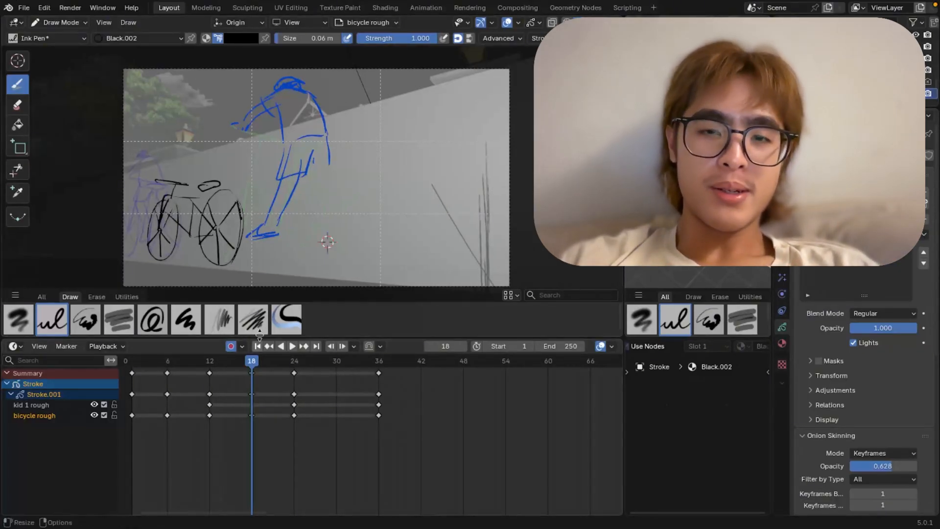
- Scrub through and play back the rough bicycle animation to check its motion
left_click_drag(253, 360, 336, 374)
left_click_drag(336, 361, 127, 403)
key("space")
key("space")
- Move the Grease Pencil animation's first keyframes to frame 0 and play the animation back
middle_click_drag(181, 392, 325, 363, "ctrl")
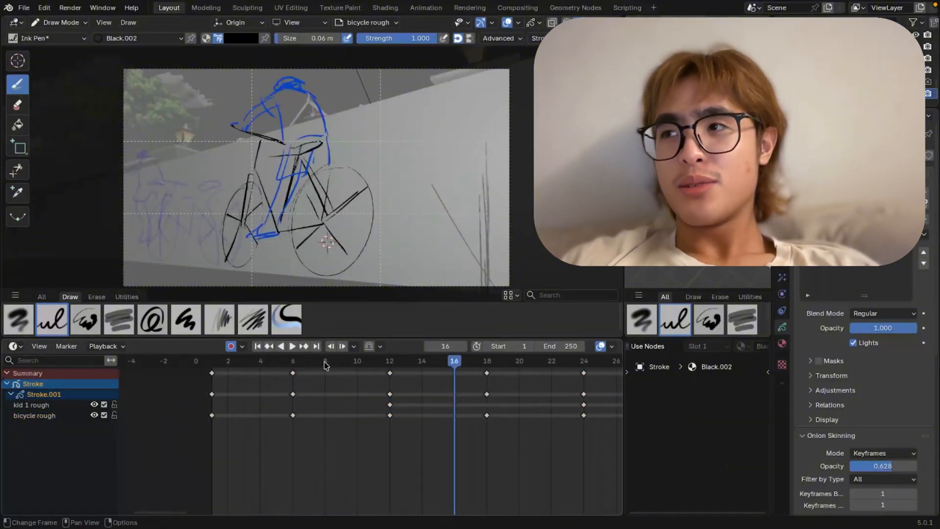
left_click(195, 360)
left_click_drag(212, 373, 196, 373)
key("space")
key("space")
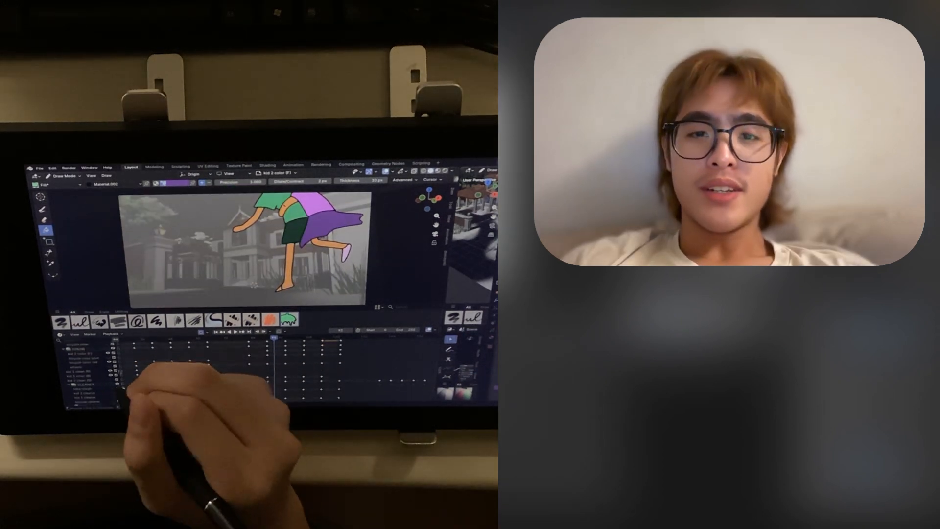
- Make the kid 2 color (B) layer active at the earlier drawing frame and fill the outlined back legs with color
left_click(98, 380)
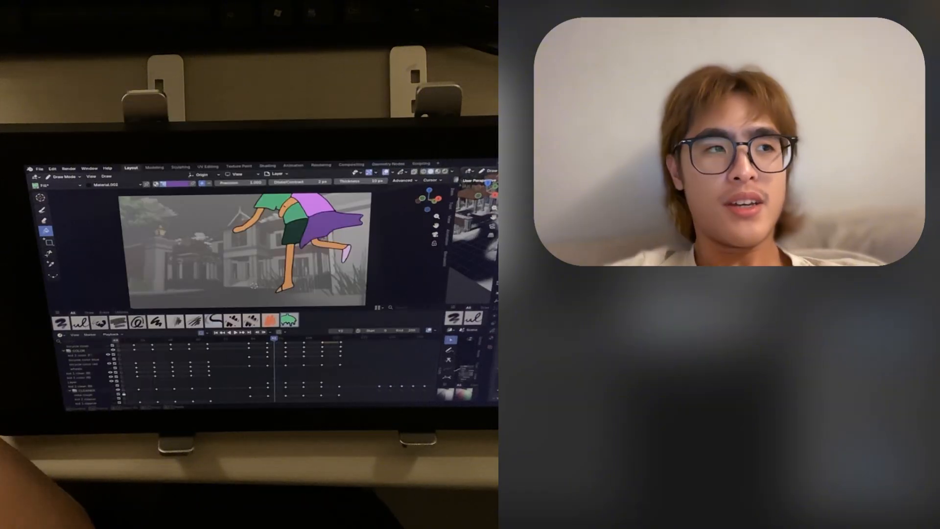
left_click(111, 382)
left_click(267, 339)
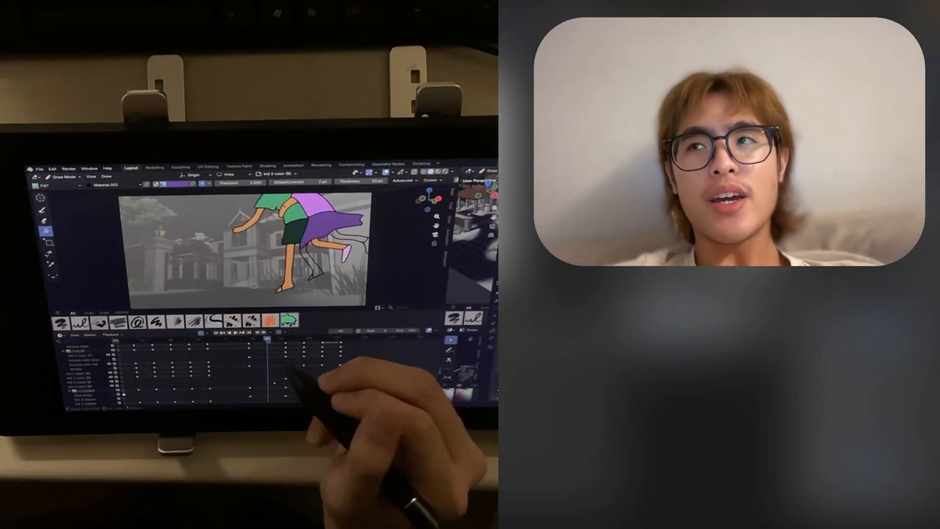
left_click(178, 184)
left_click(213, 316)
left_click(288, 262)
left_click(312, 269)
left_click(349, 238)
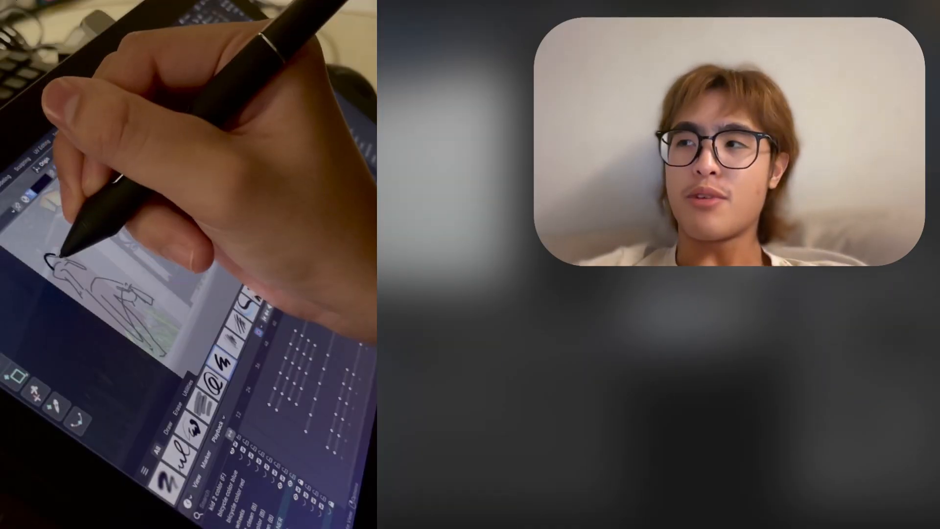
- Ink bold outlines over the rough sketch of the figure, from the head down to the feet
mouse_move(61, 257)
left_mouse_down()
mouse_move(78, 288)
mouse_move(66, 268)
mouse_move(81, 250)
mouse_move(126, 279)
mouse_move(158, 275)
mouse_move(163, 336)
mouse_move(171, 336)
mouse_move(138, 284)
mouse_move(125, 286)
left_mouse_up()
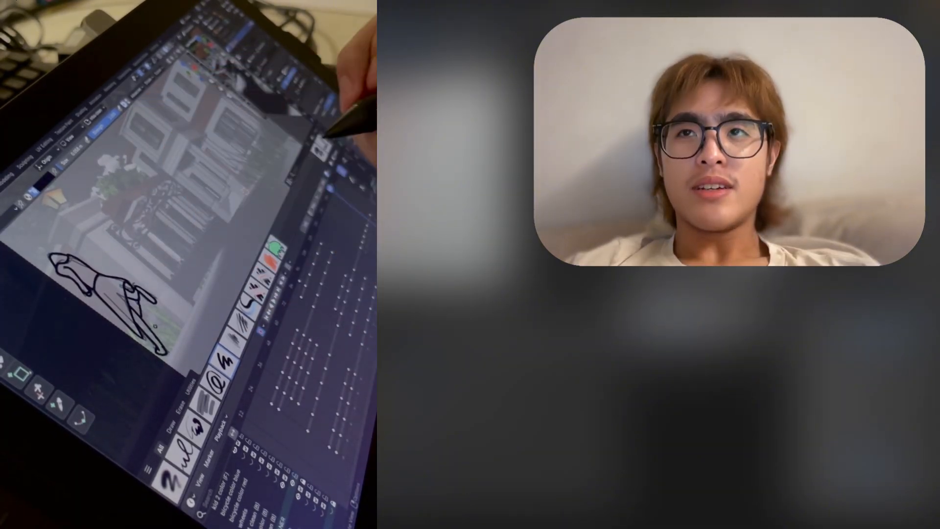